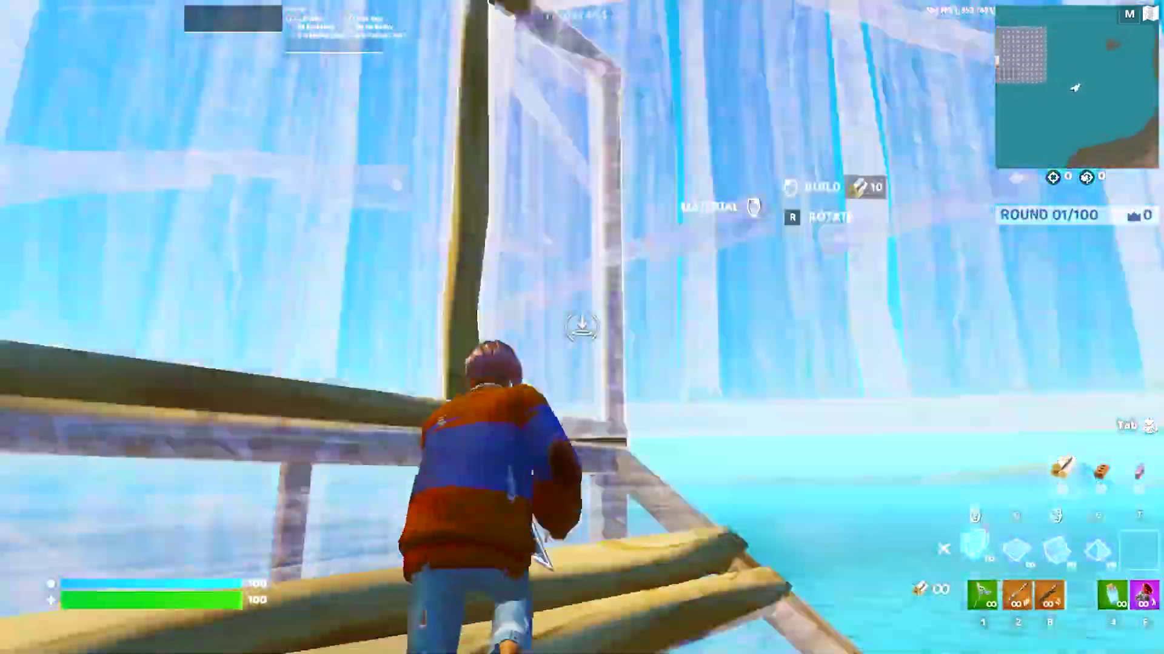
- Edit a built piece, confirm the edit to place wooden walls, and swap to the pickaxe
key(q)
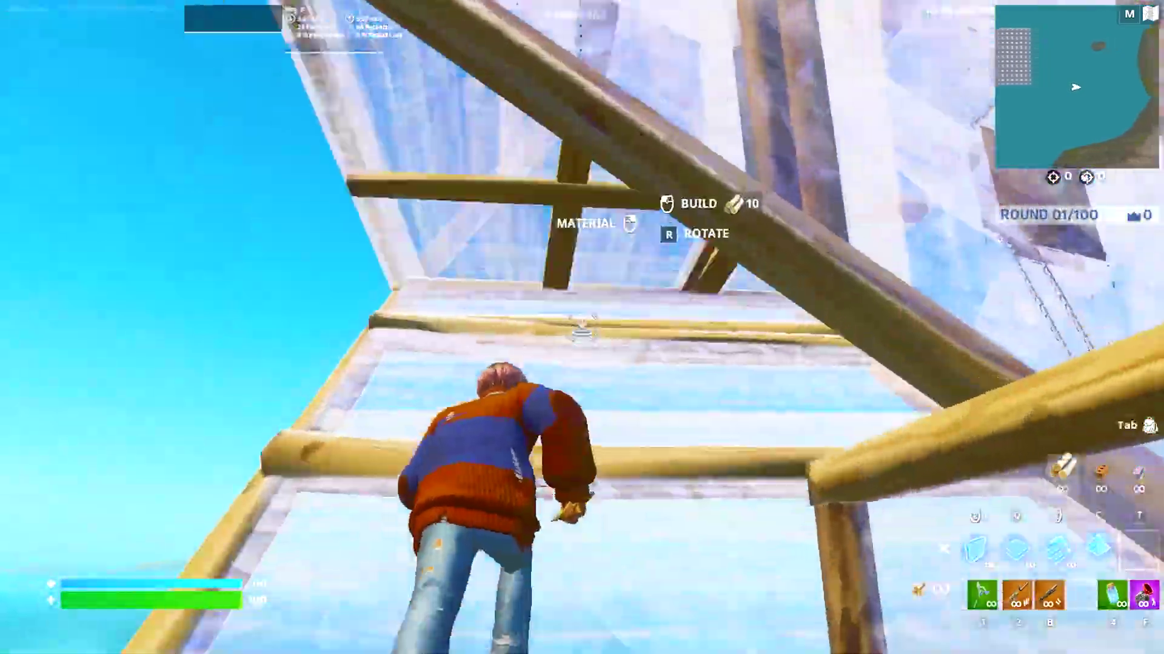
key(e)
key(e)
key(q)
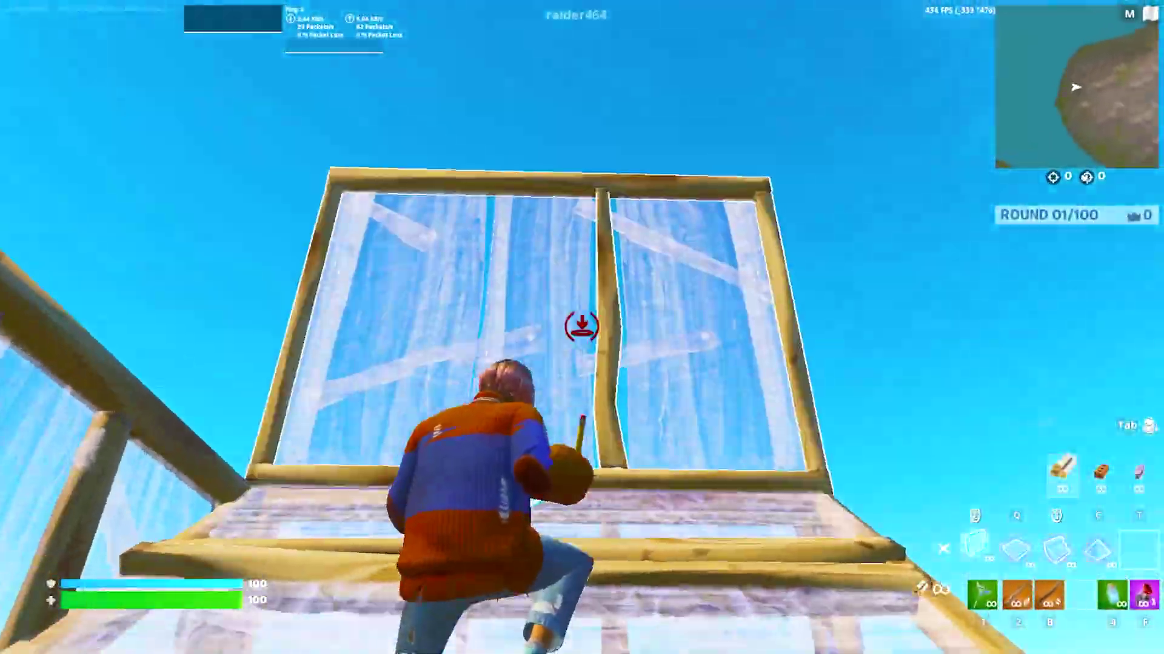
key(1)
- Place wooden floors beneath the character, equip the slot B weapon, then put up a new wall
key(q)
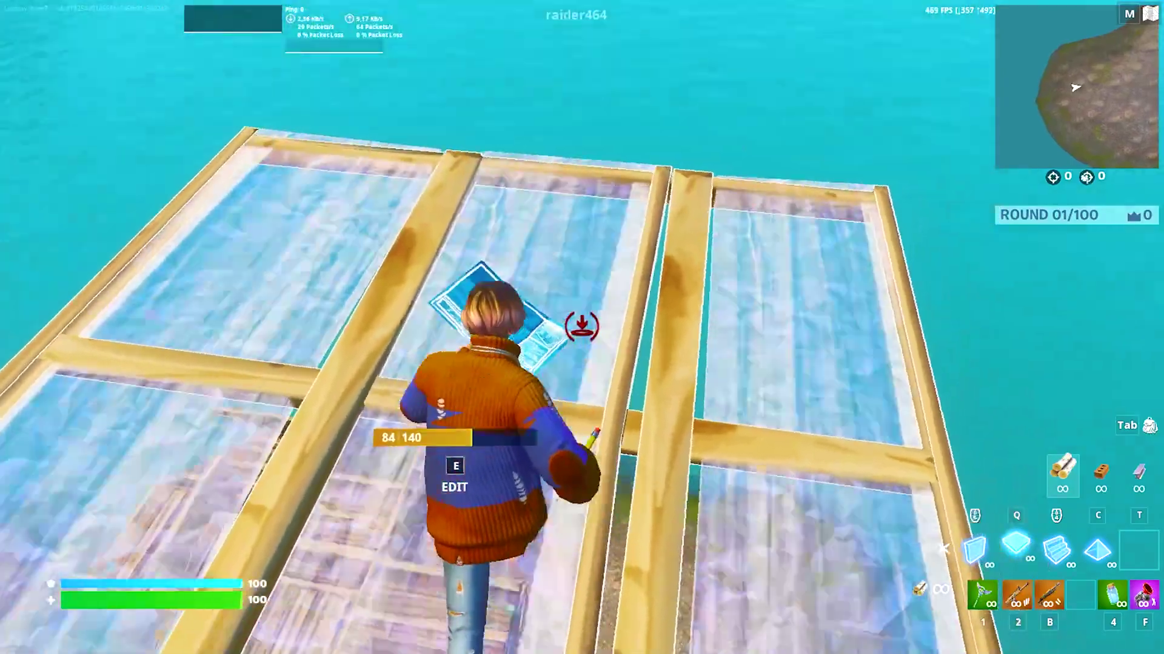
key(b)
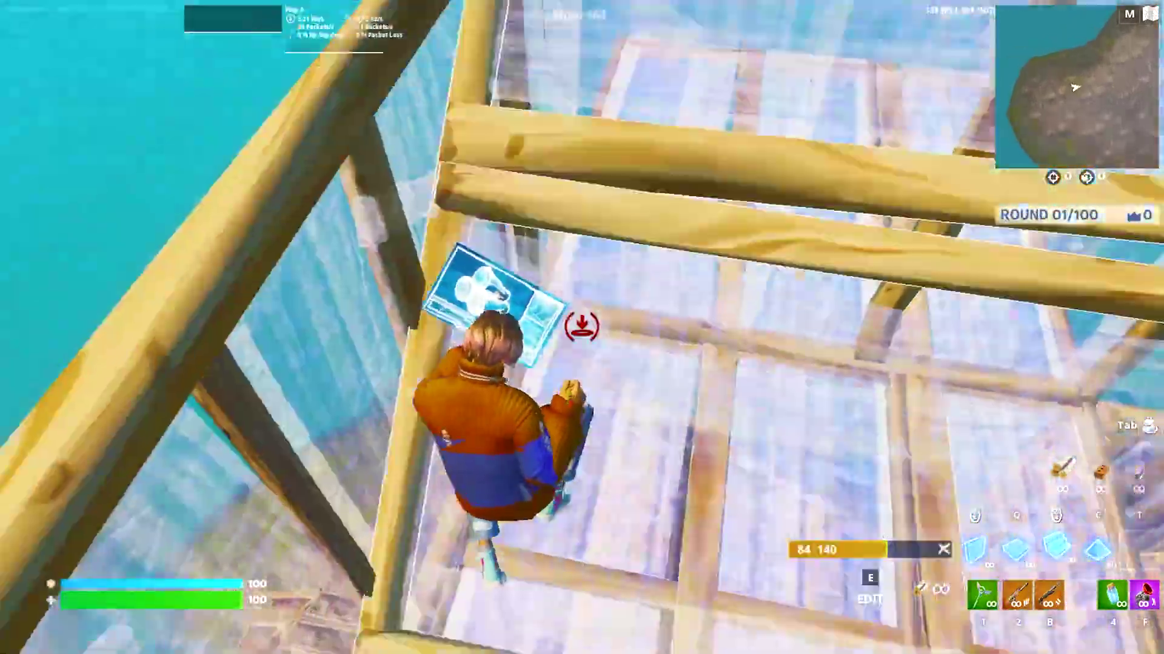
key(1)
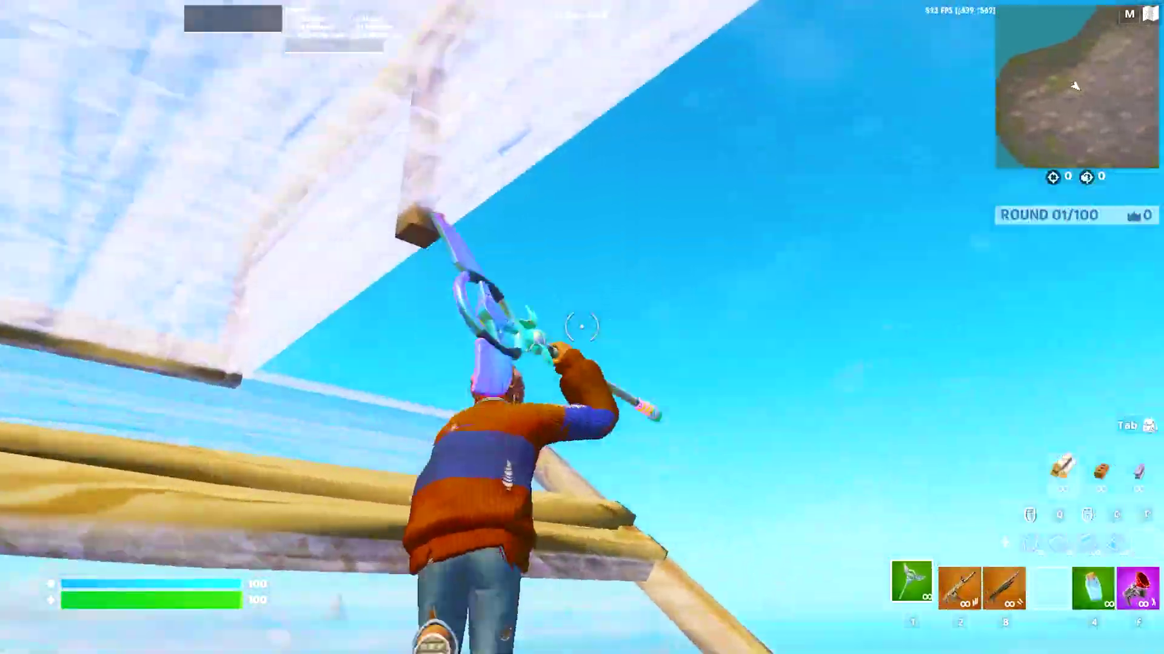
key(q)
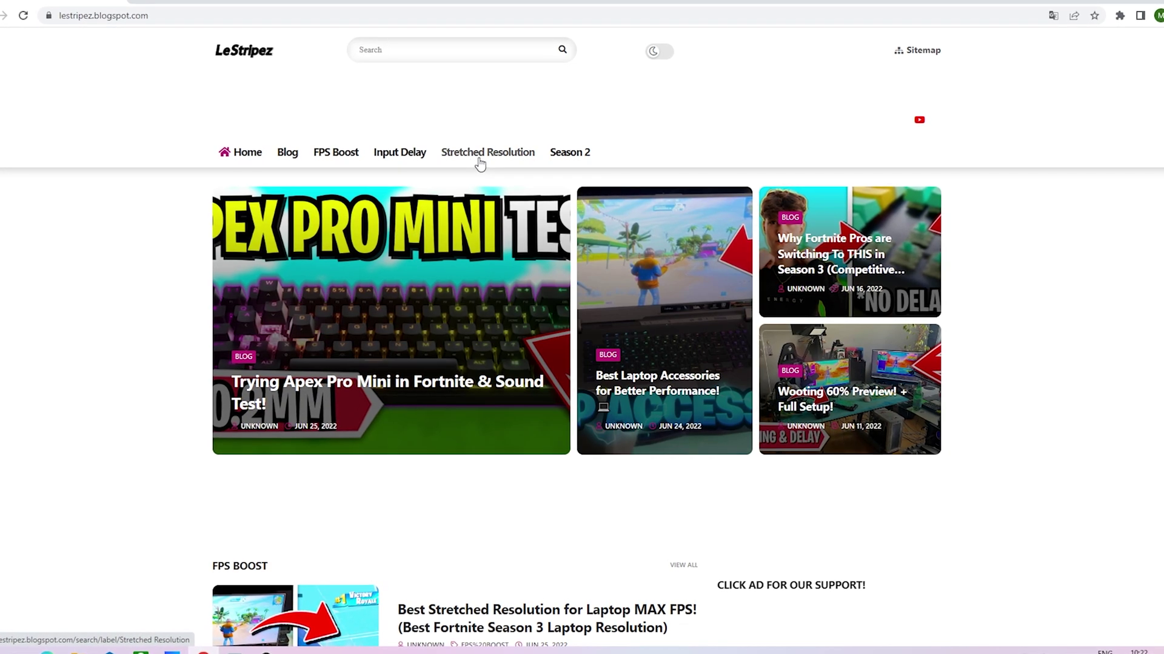
- Show the LeStripez blog's FPS BOOST posts and scroll through the list
click(334, 151)
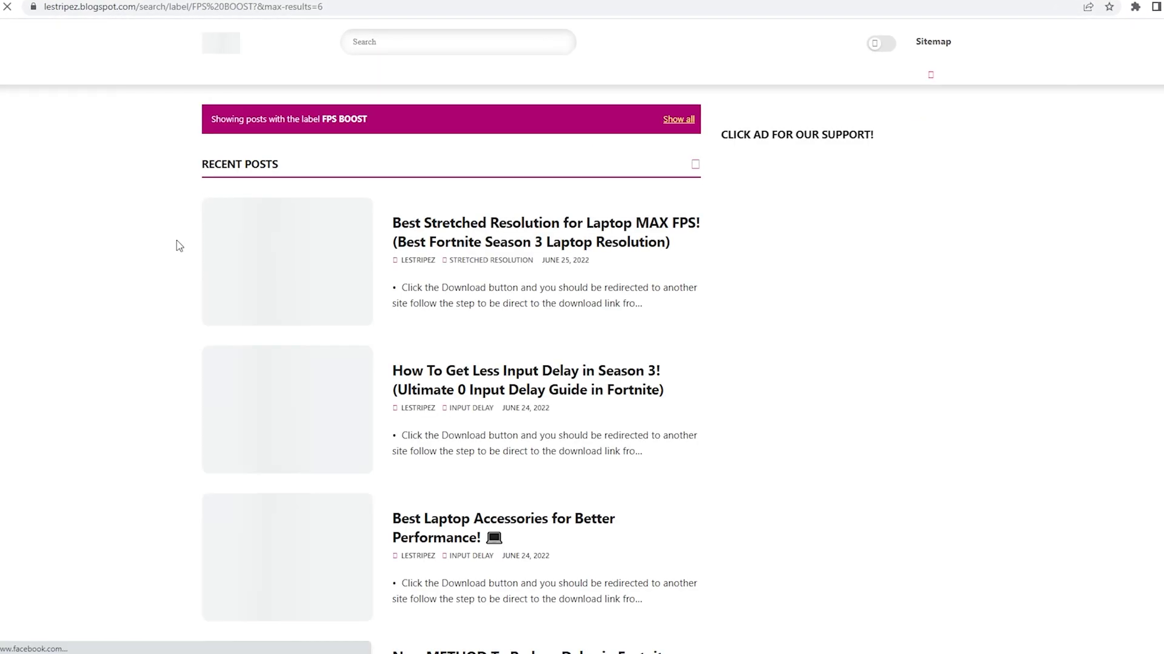
scroll(343, 299, down, 2)
scroll(327, 315, up, 2)
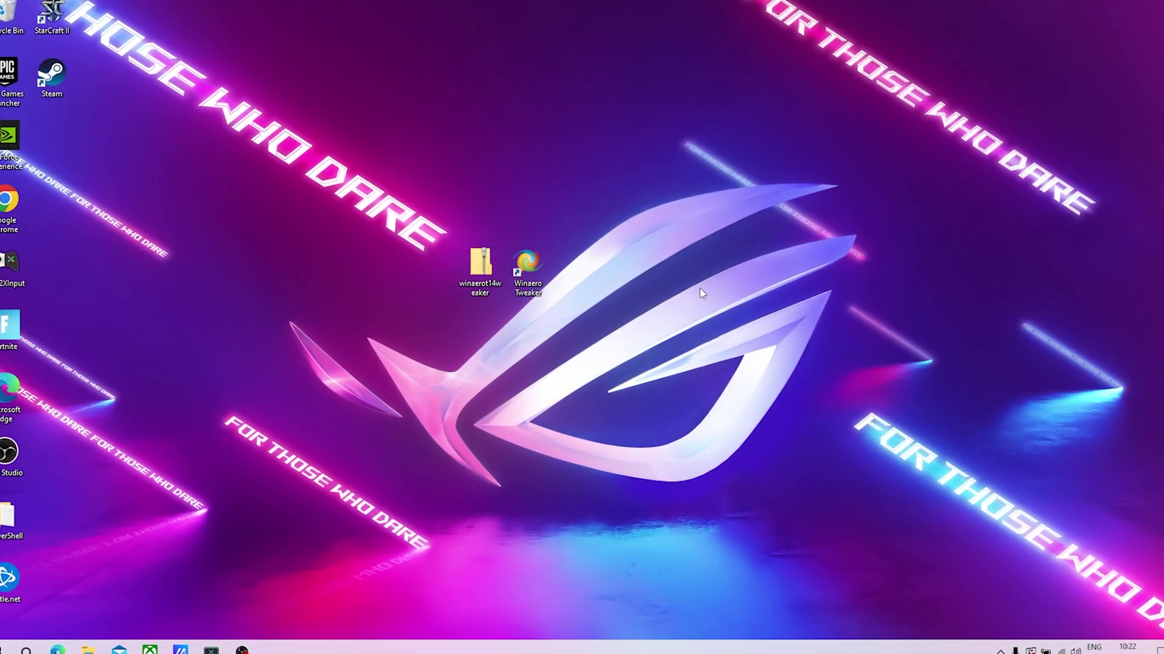
- Start Winaero Tweaker from its desktop shortcut
double_click(527, 266)
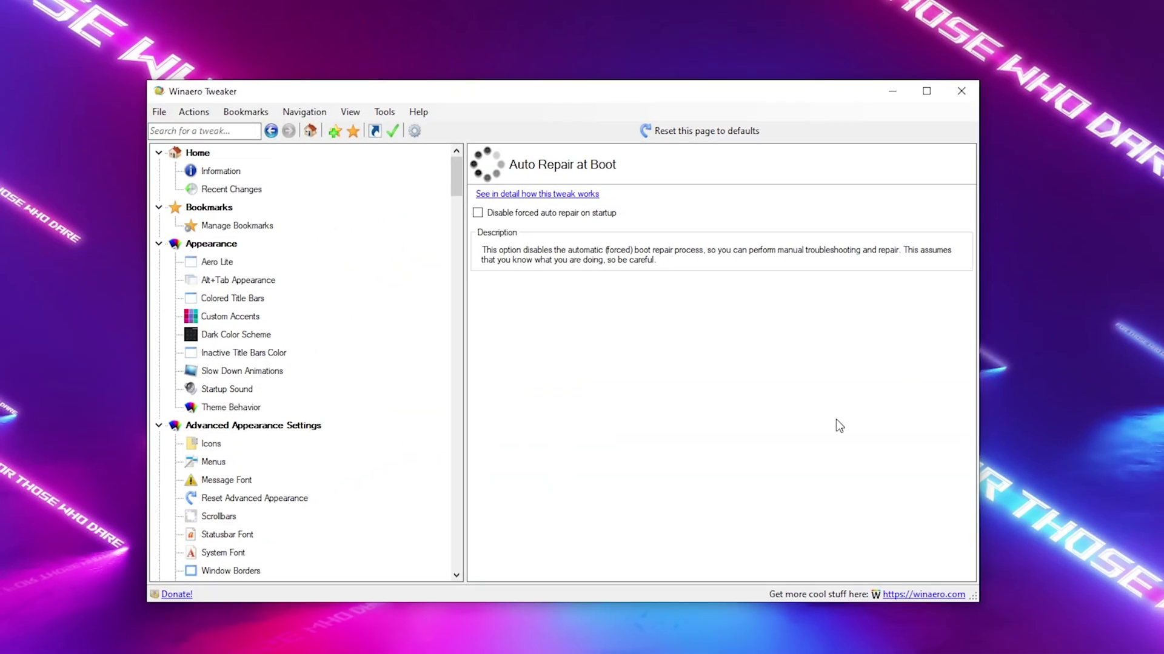
- Search tweaks for 'Windows Ap' and tick Disable auto-update of Store apps
click(199, 130)
text(Windows)
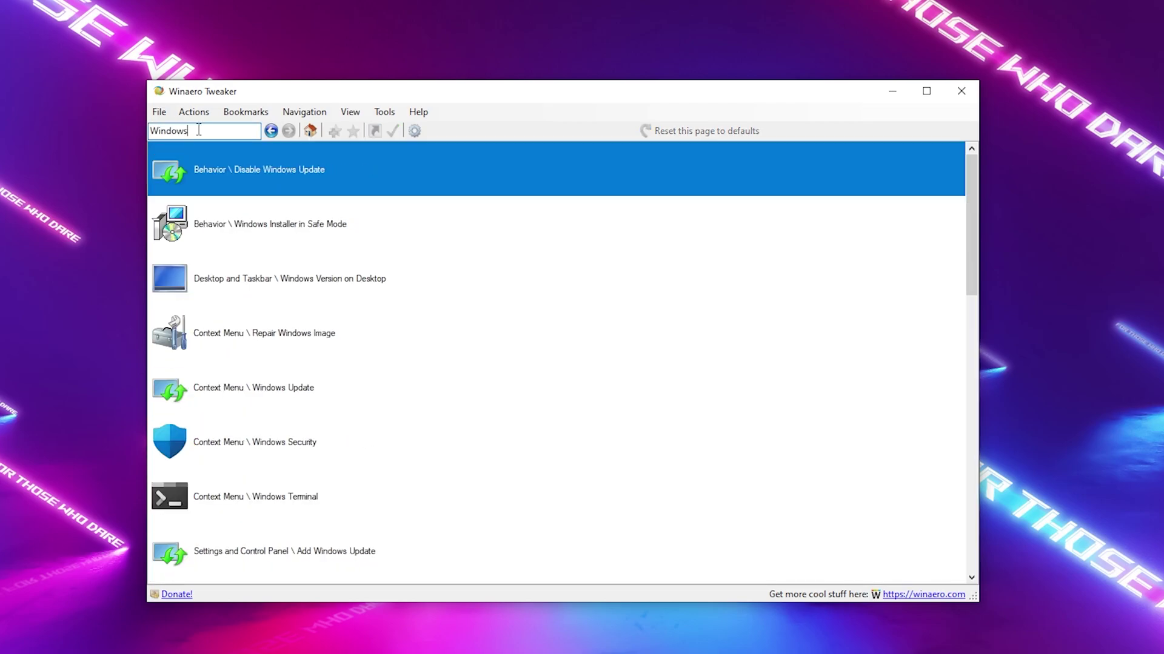
text( Apps)
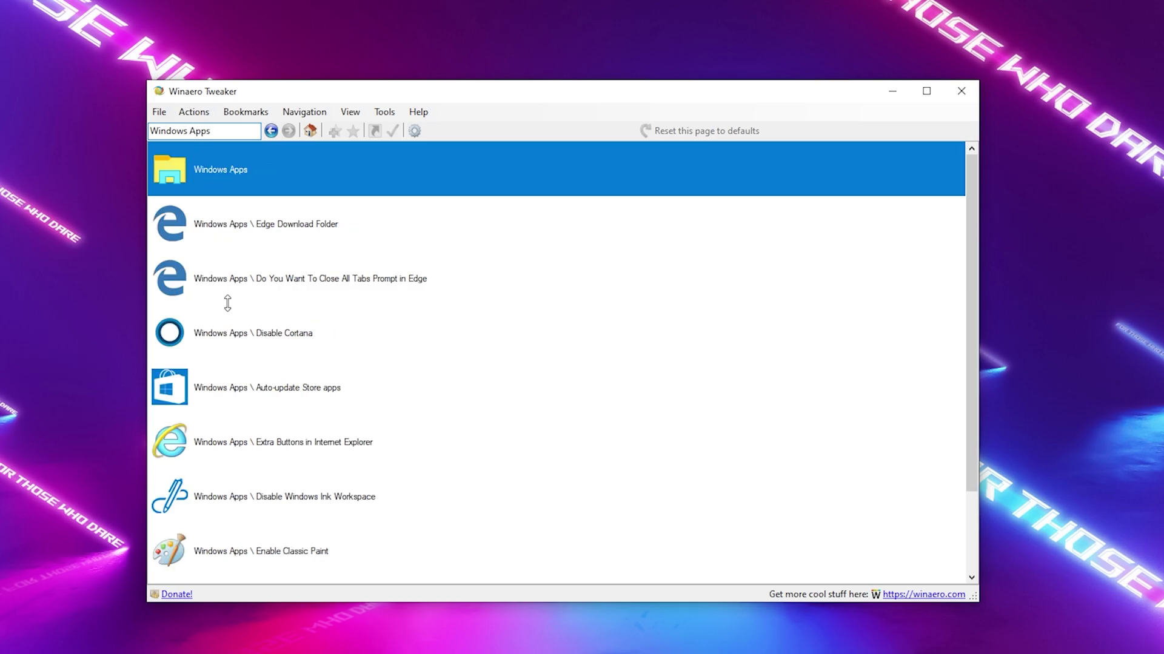
click(221, 392)
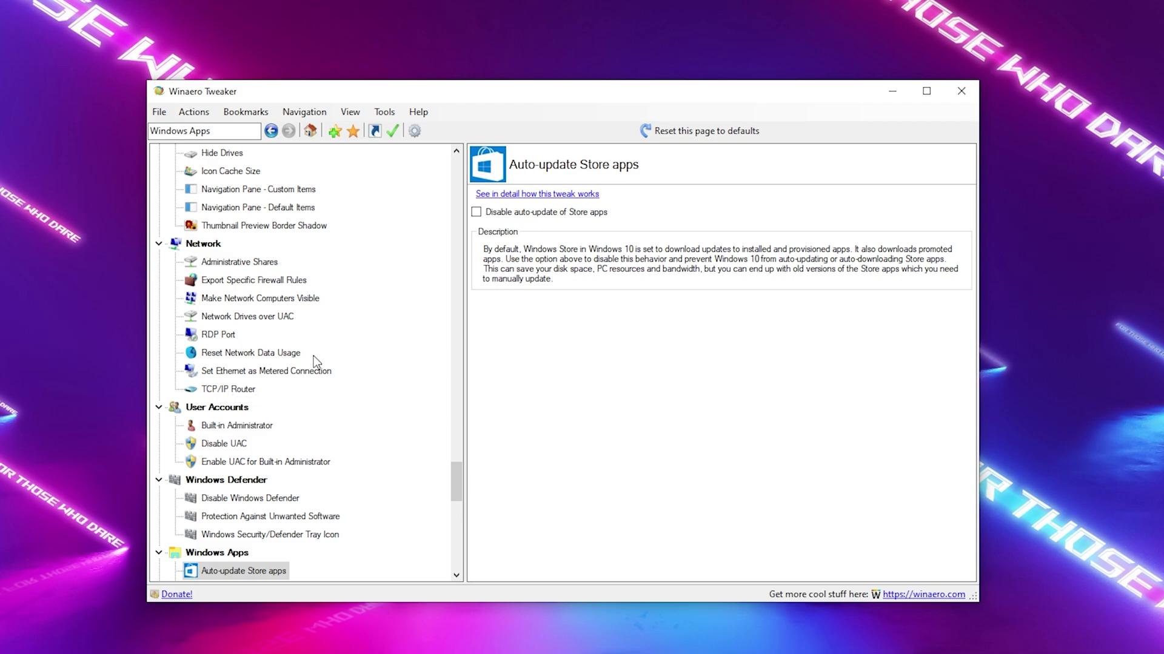
scroll(271, 315, down, 2)
scroll(264, 329, down, 2)
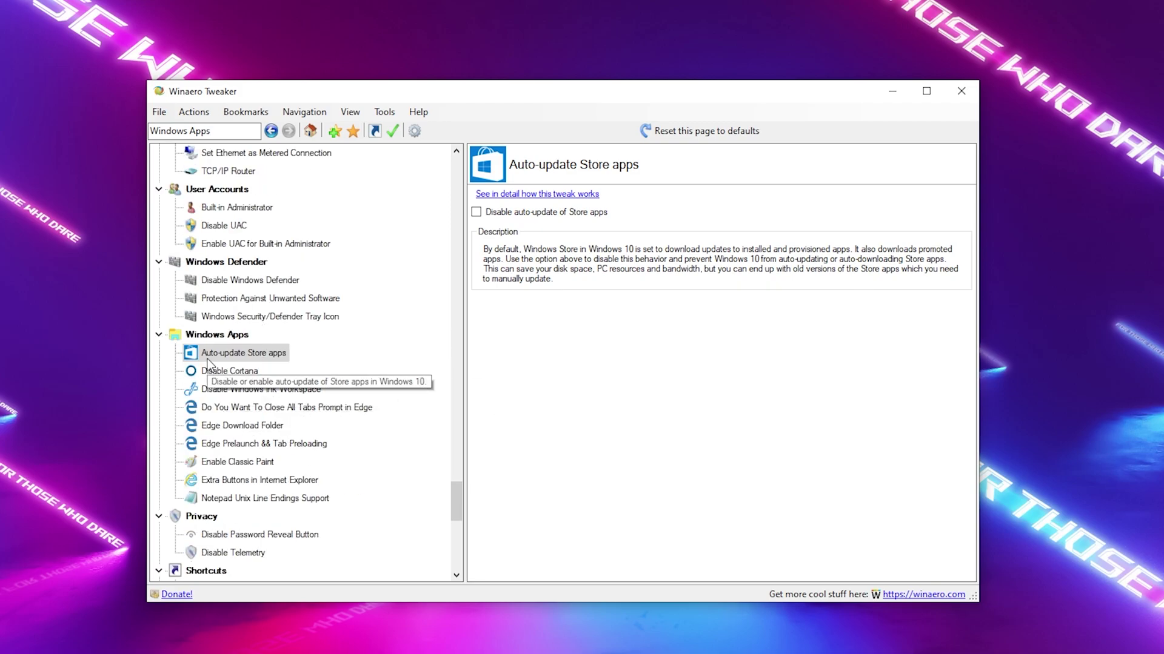
click(476, 212)
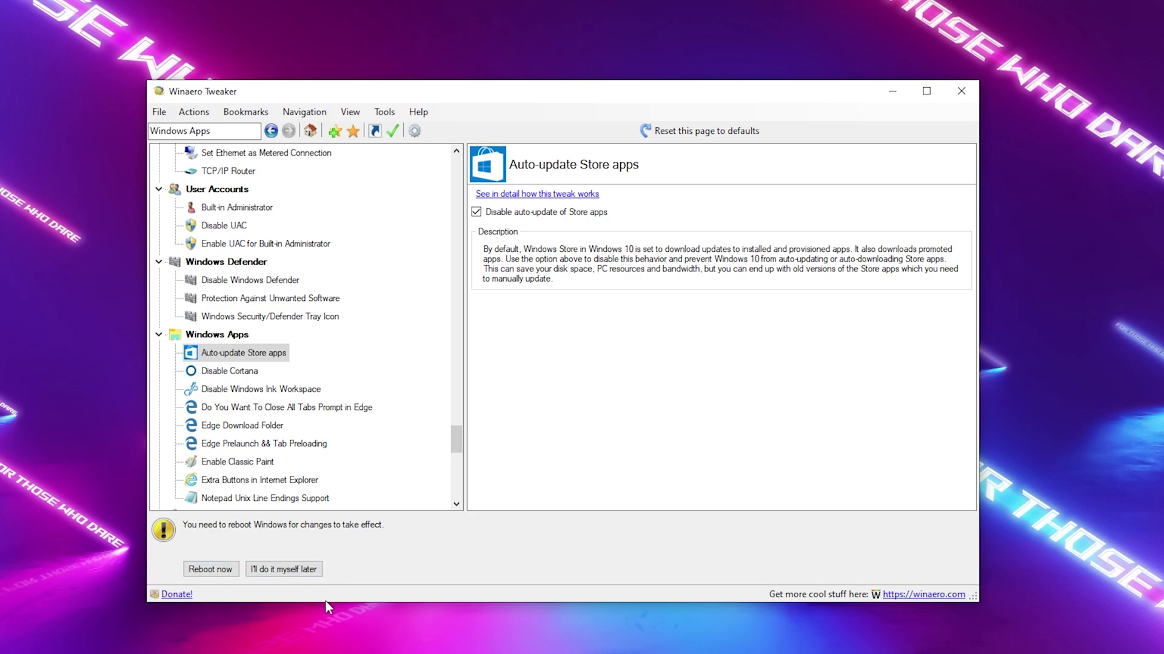
- Postpone the pending reboot, then disable Cortana and postpone the reboot again
click(274, 570)
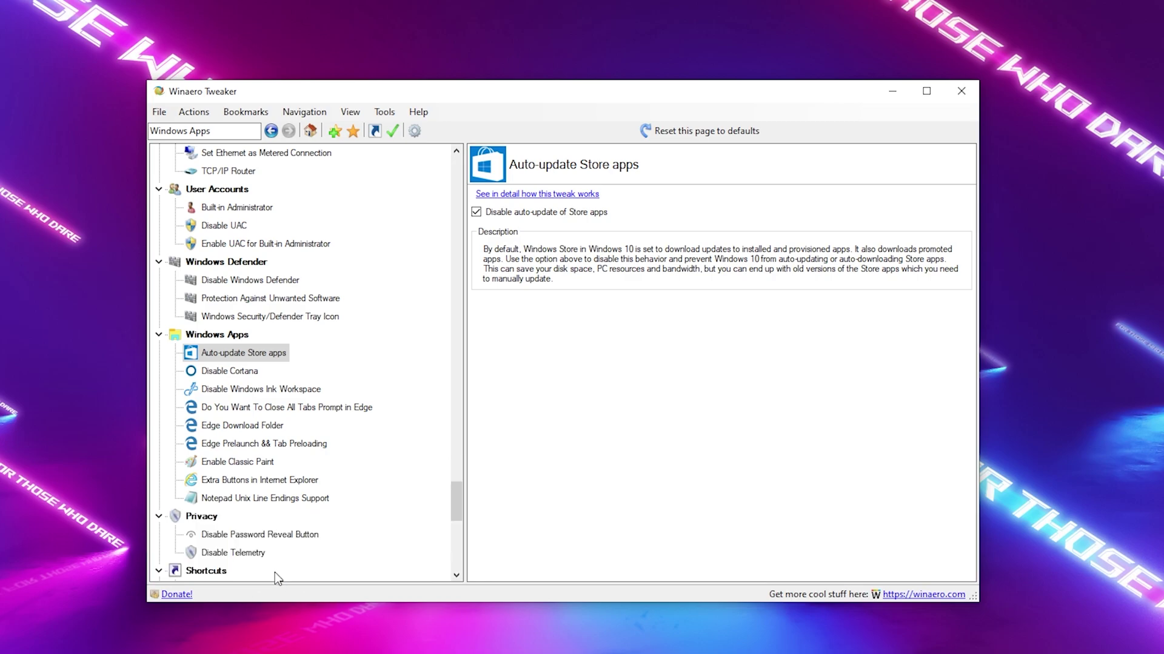
click(233, 377)
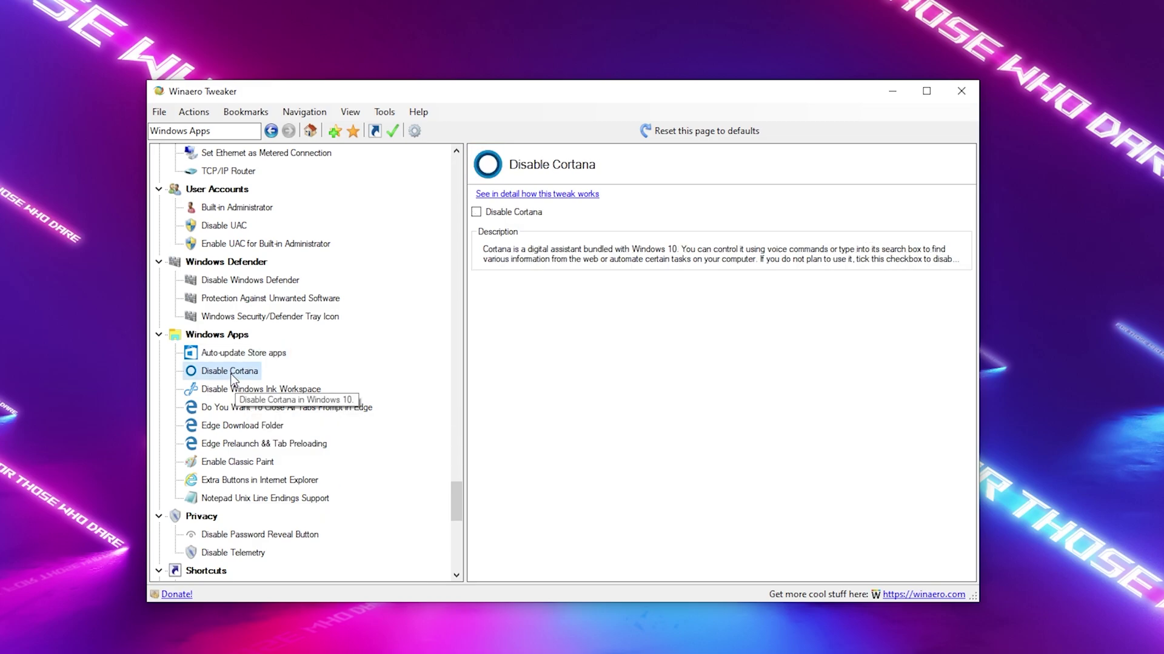
click(477, 212)
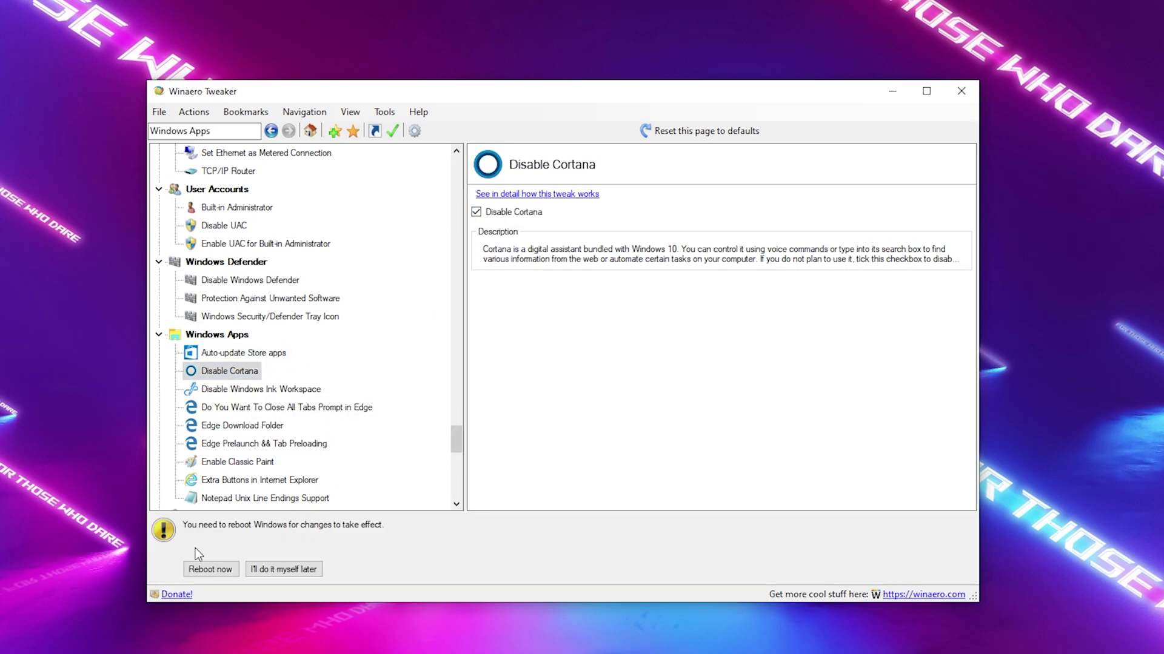
click(299, 571)
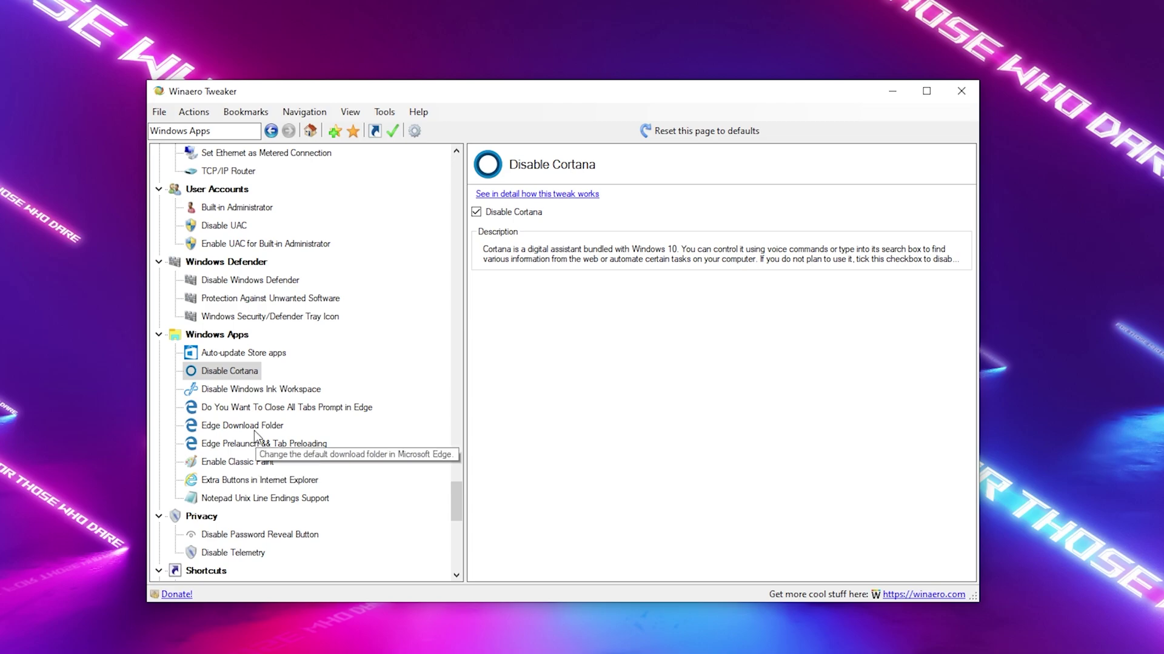
- Disable the Windows Ink Workspace and postpone the required reboot
click(234, 394)
click(489, 216)
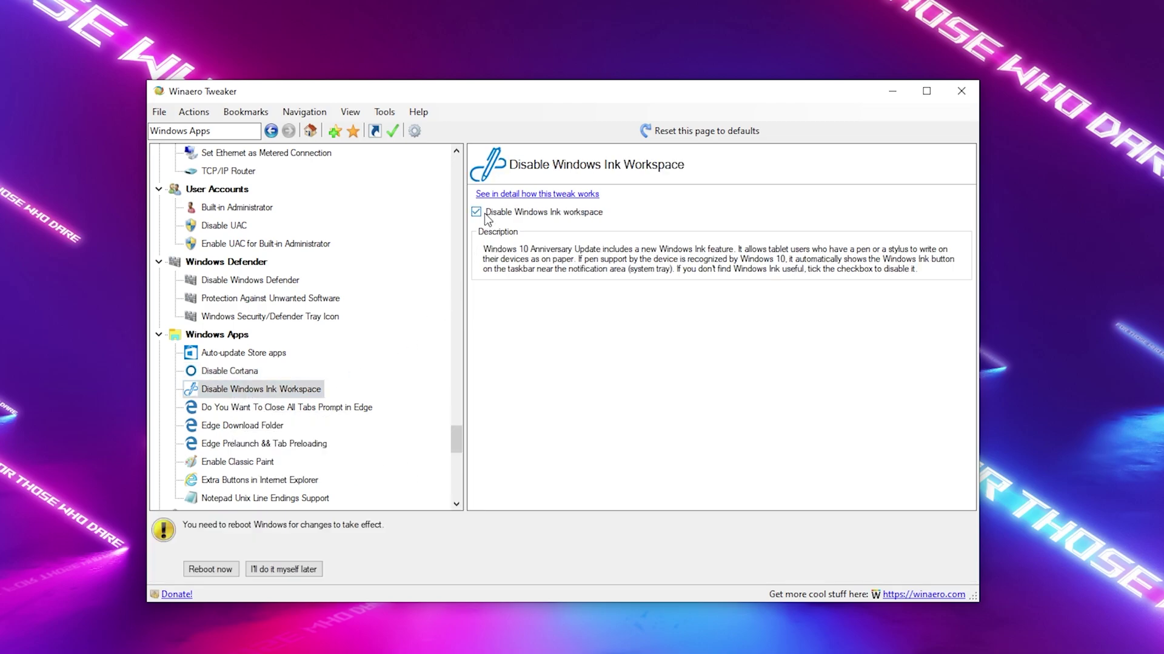
click(296, 569)
scroll(257, 475, down, 1)
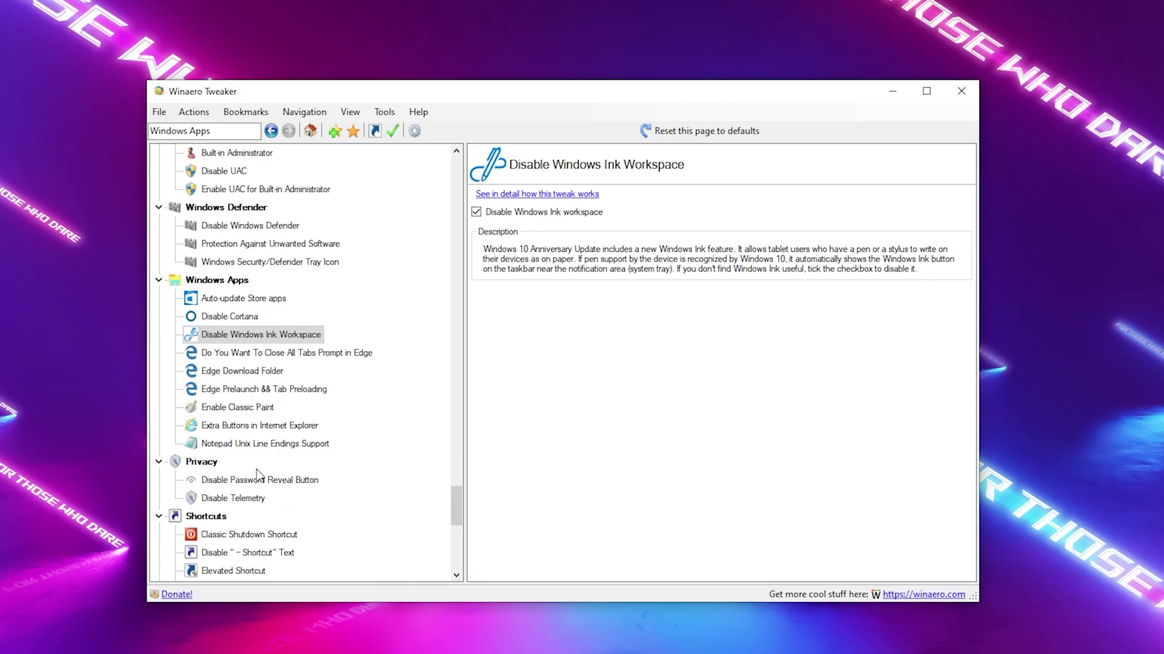
- Disable Edge prelaunching and tab preloading on the Edge Prelaunch & Tab Preloading page
click(225, 354)
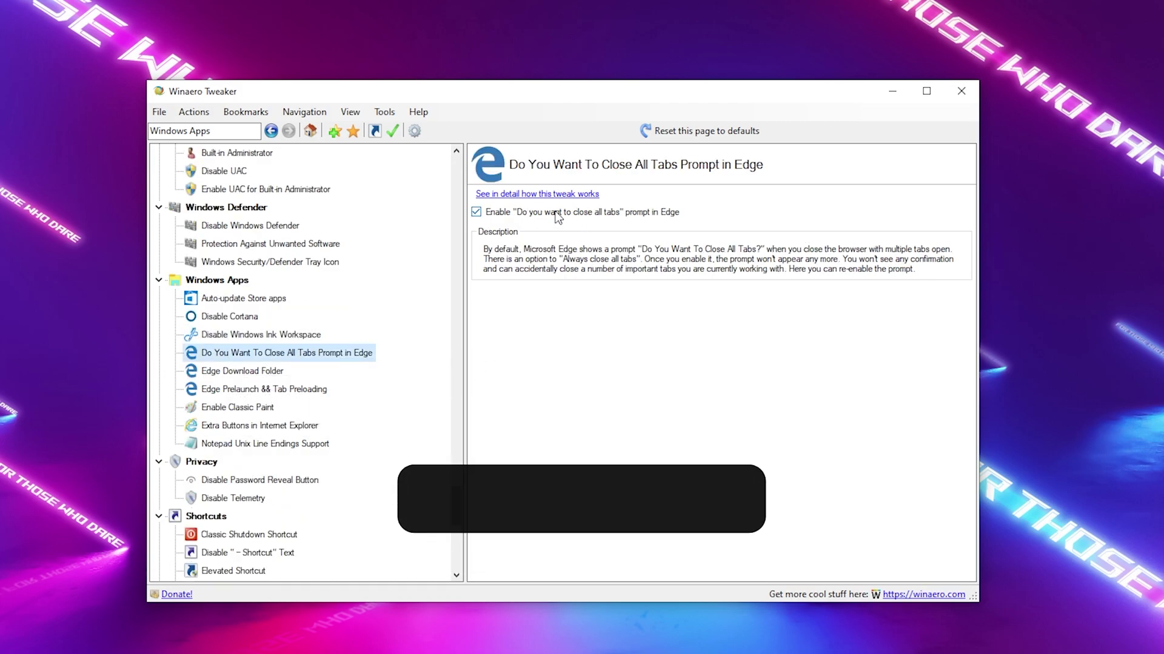
click(263, 371)
click(260, 388)
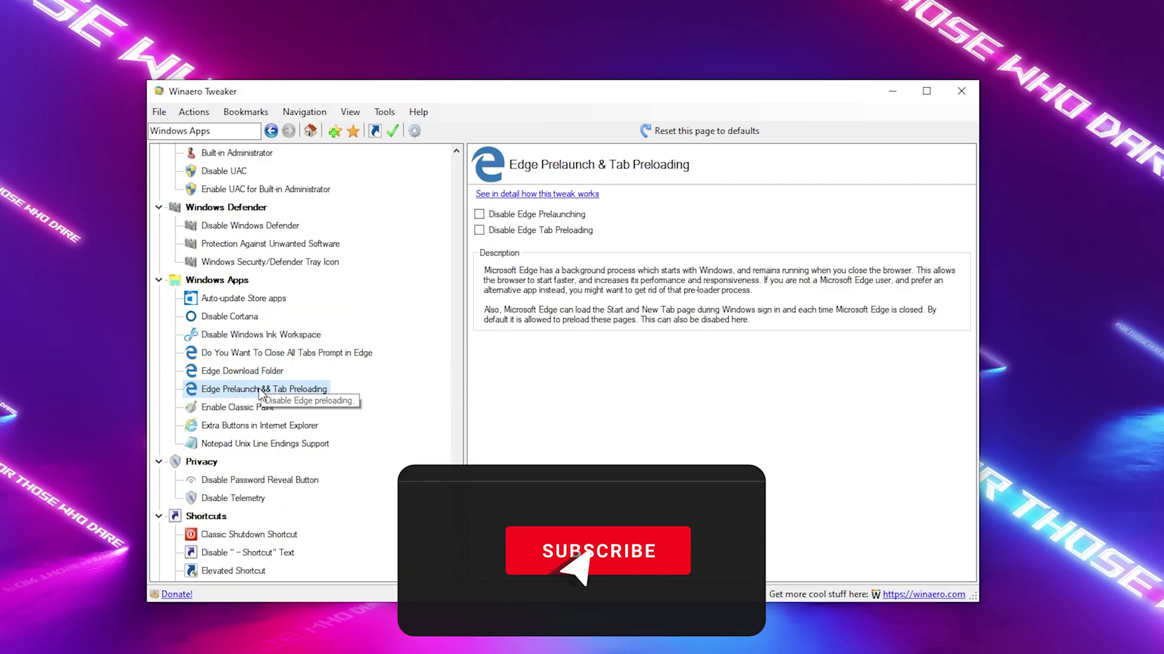
click(512, 216)
click(528, 230)
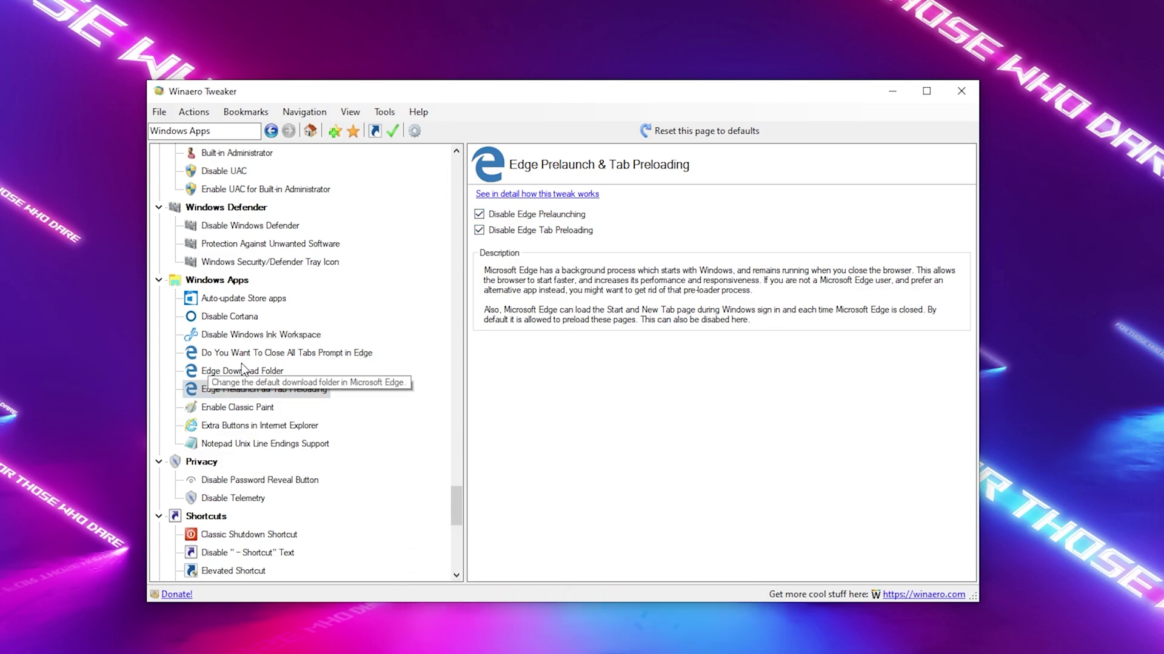
- Disable the smiley button and the Edge button in Internet Explorer
click(242, 427)
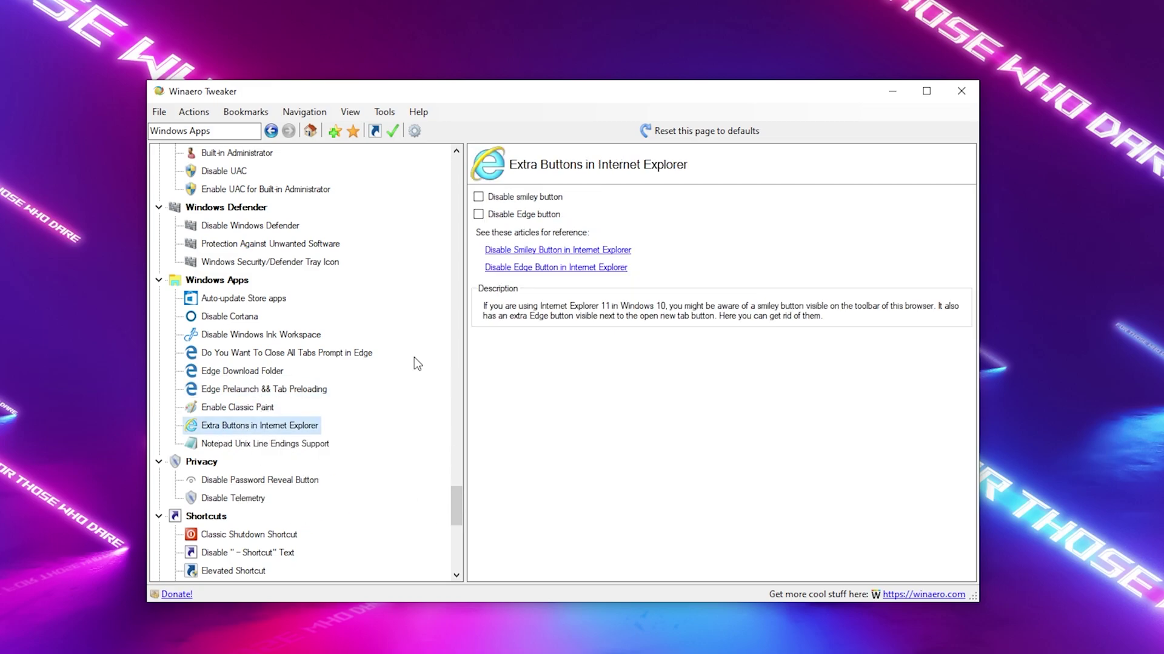
click(498, 198)
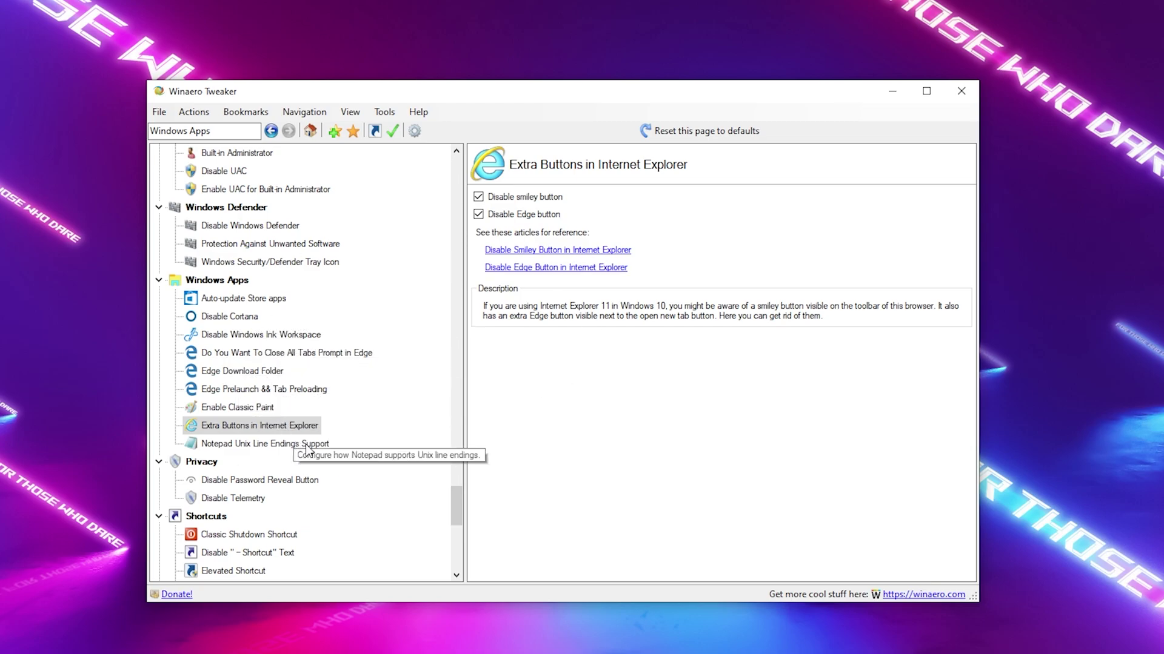
drag(456, 506, 467, 207)
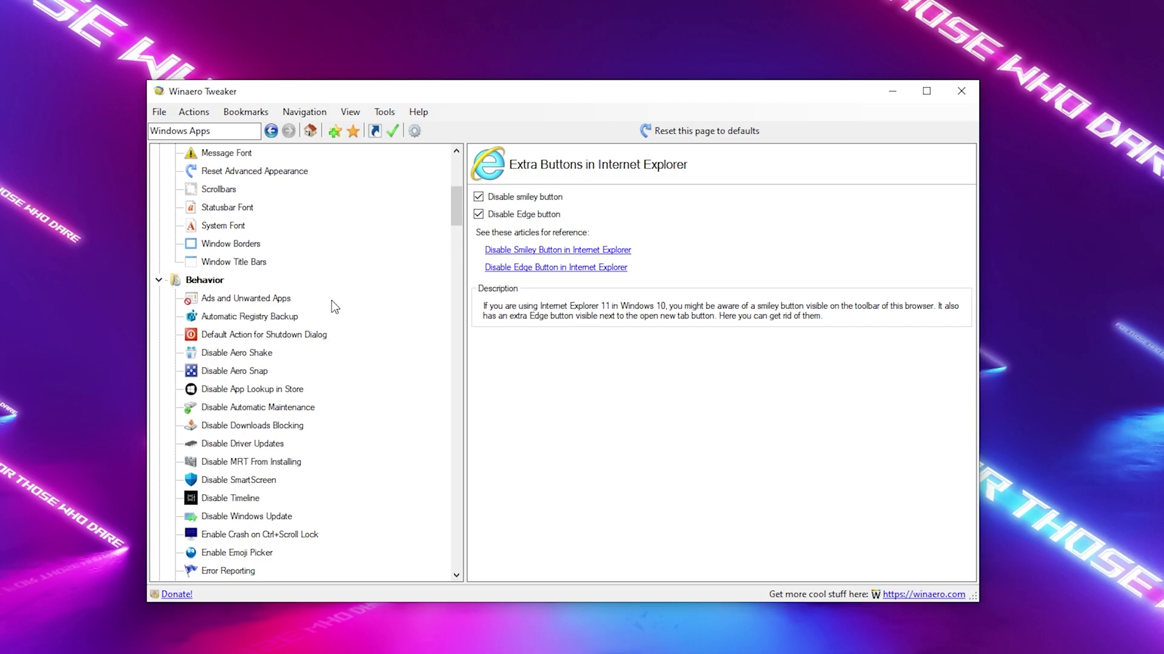
- Disable Windows ads: File Explorer, tips, Spotlight/lock screen, Settings, personalized ads and tailored experiences
click(220, 303)
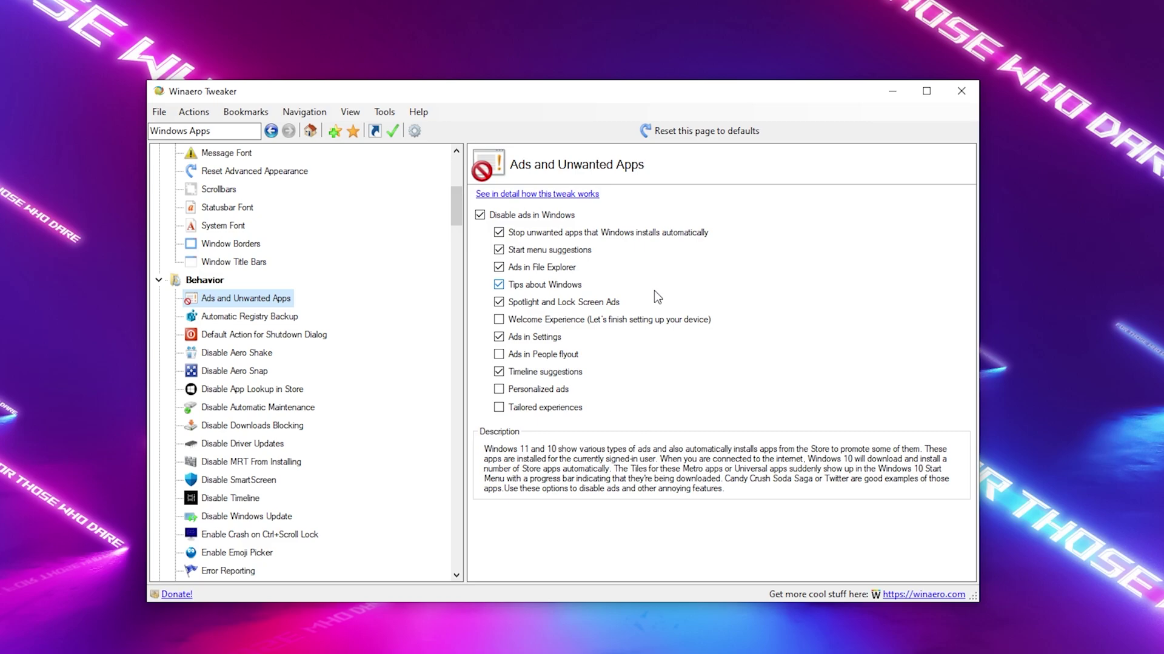
click(480, 215)
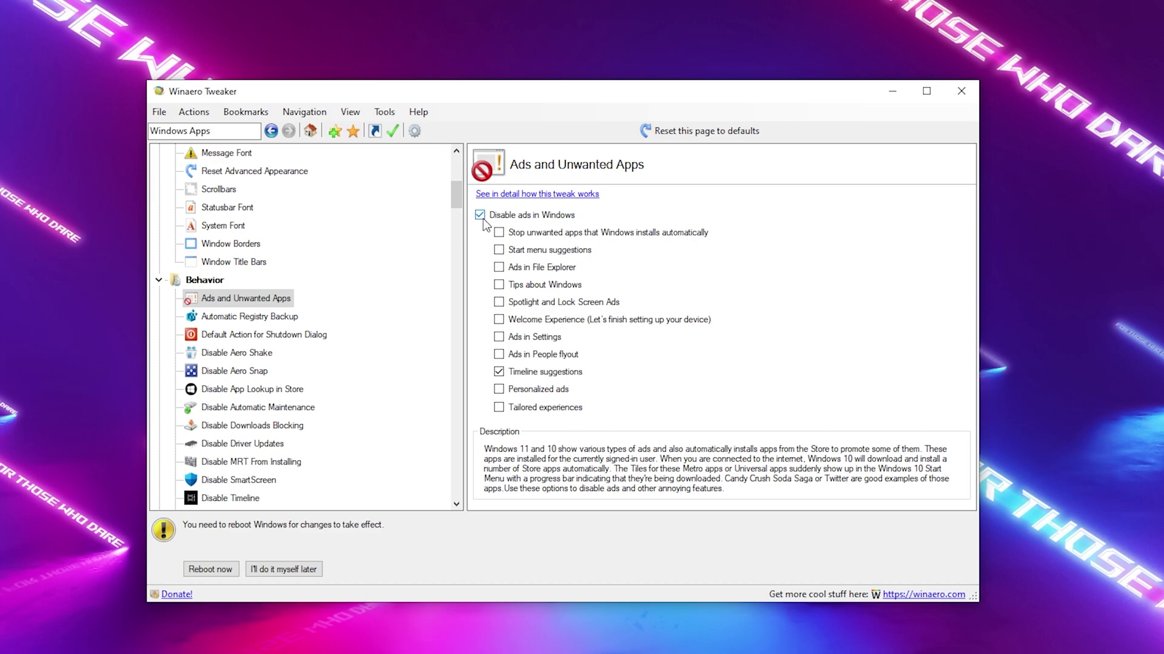
click(498, 269)
click(498, 285)
click(499, 302)
click(499, 338)
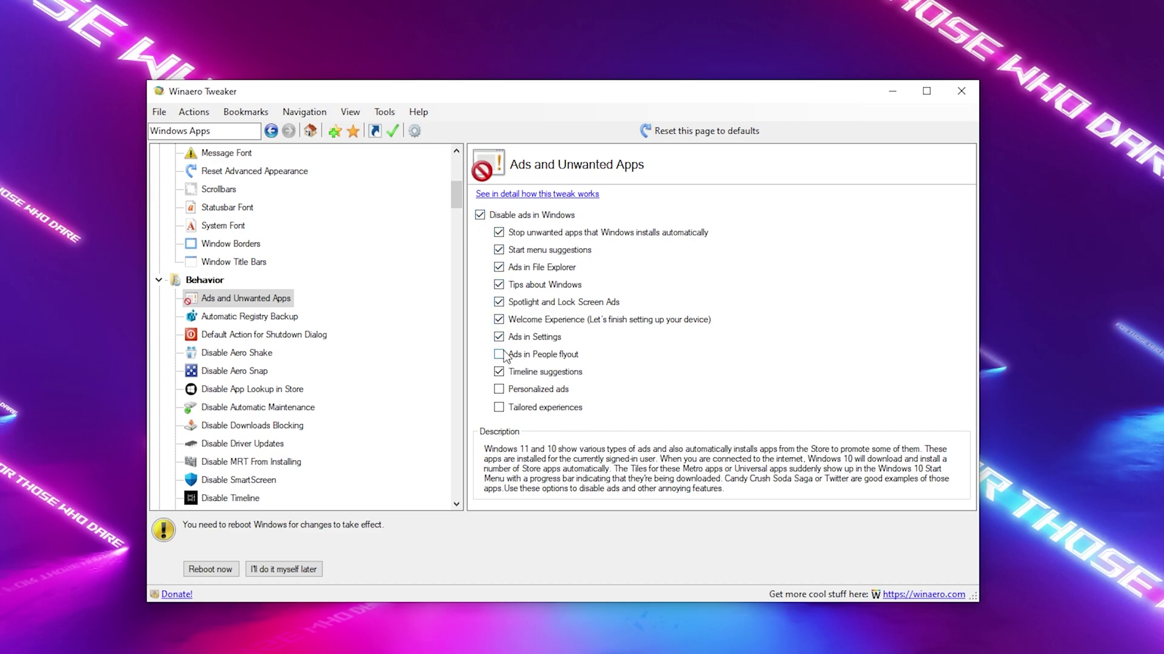
click(499, 389)
click(499, 407)
scroll(209, 332, down, 1)
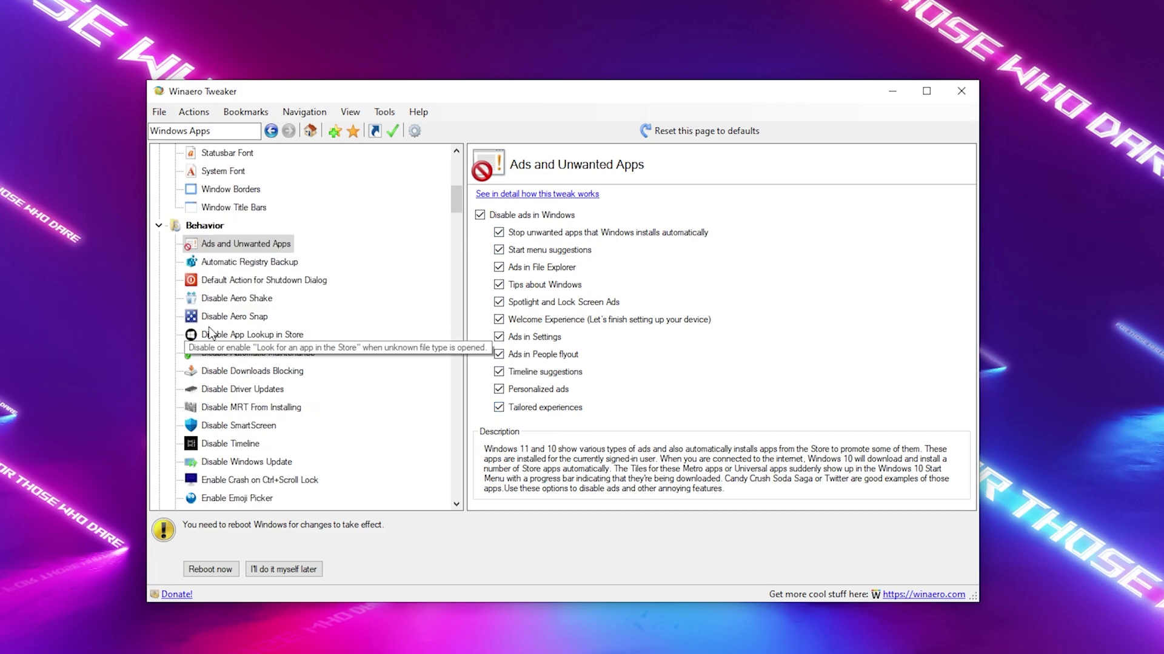
- Visit the Store app lookup setting, then disable SmartScreen for Windows
click(223, 337)
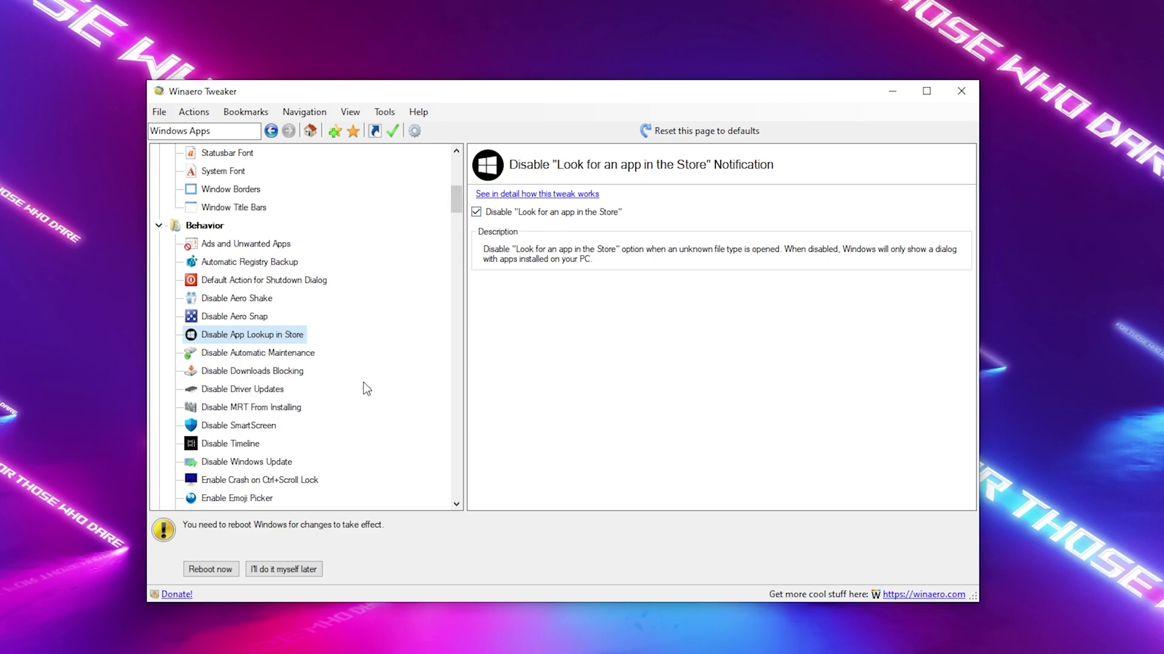
click(253, 426)
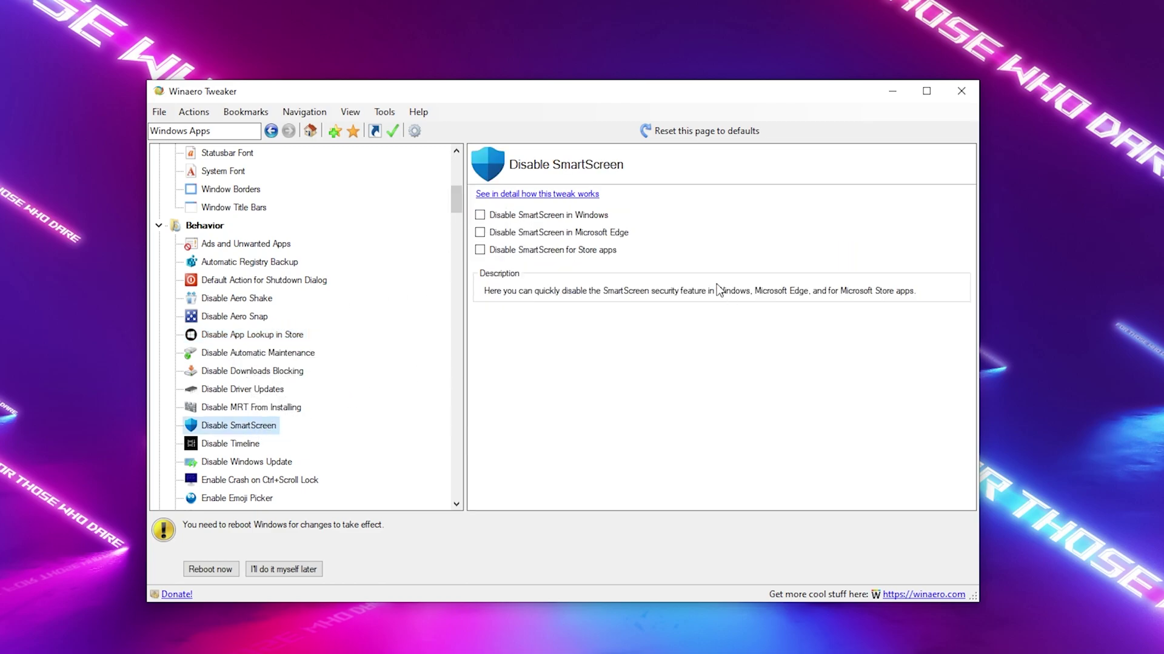
click(528, 217)
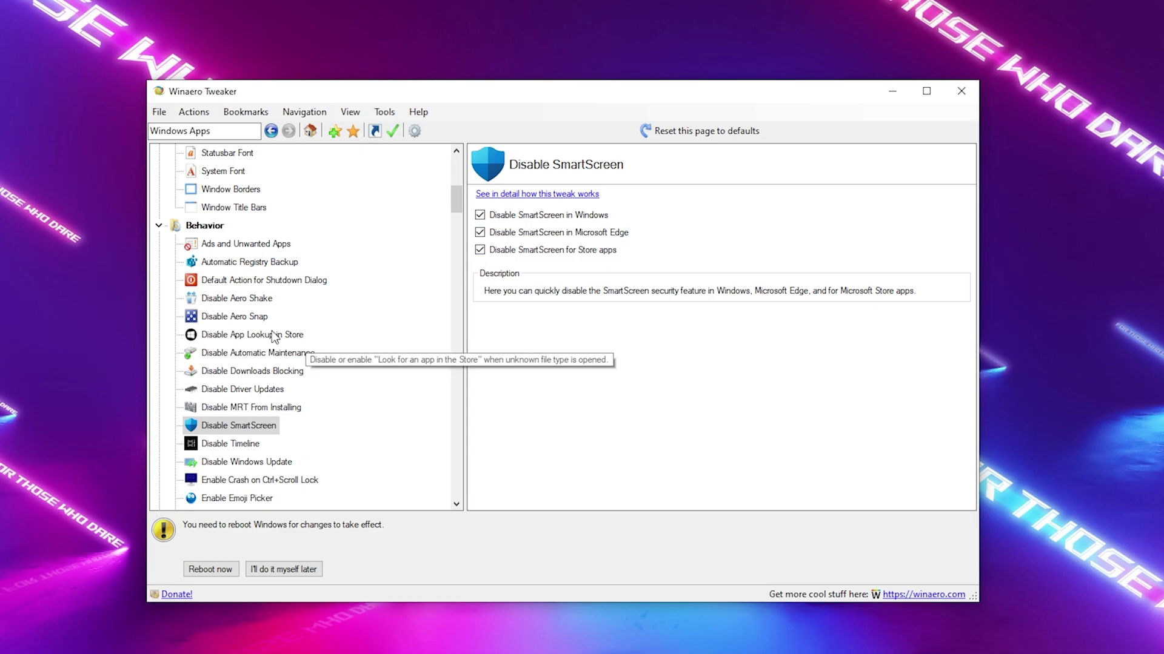
scroll(279, 368, down, 3)
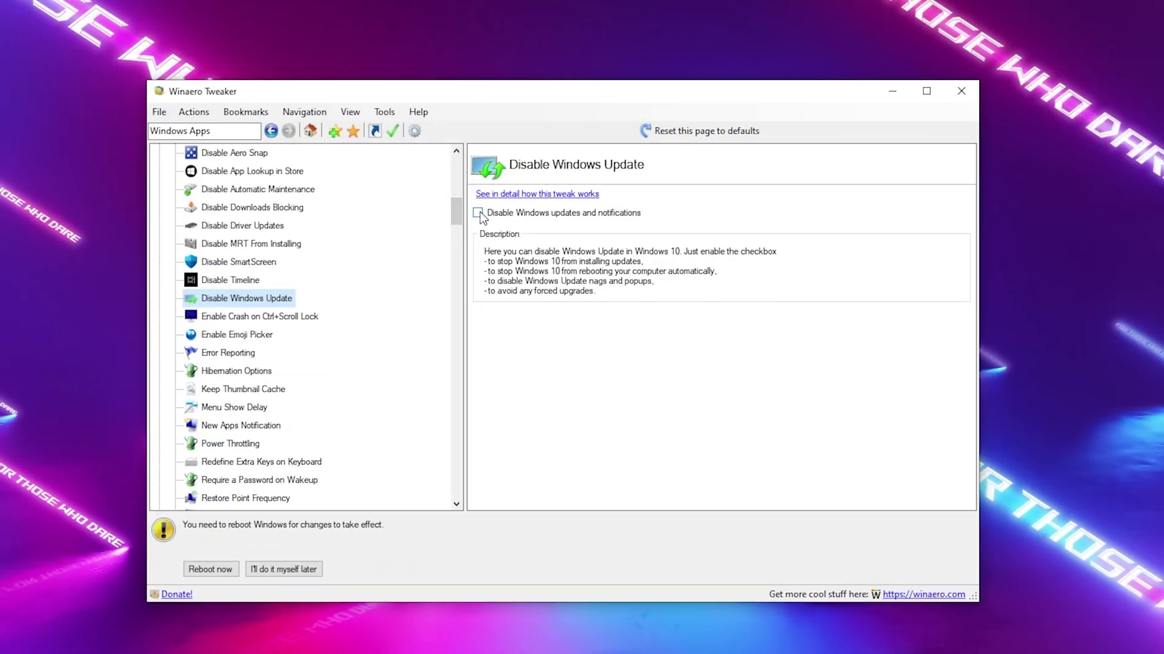
- Disable Windows Update and notifications, and disable power throttling
click(478, 214)
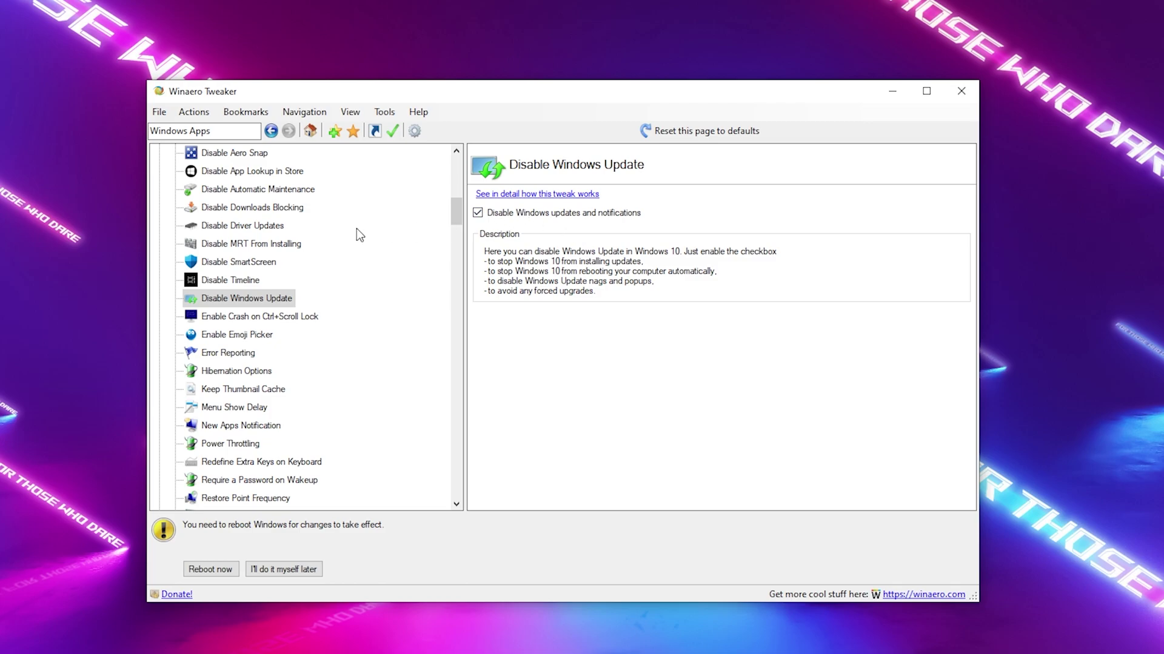
scroll(273, 364, down, 1)
click(219, 389)
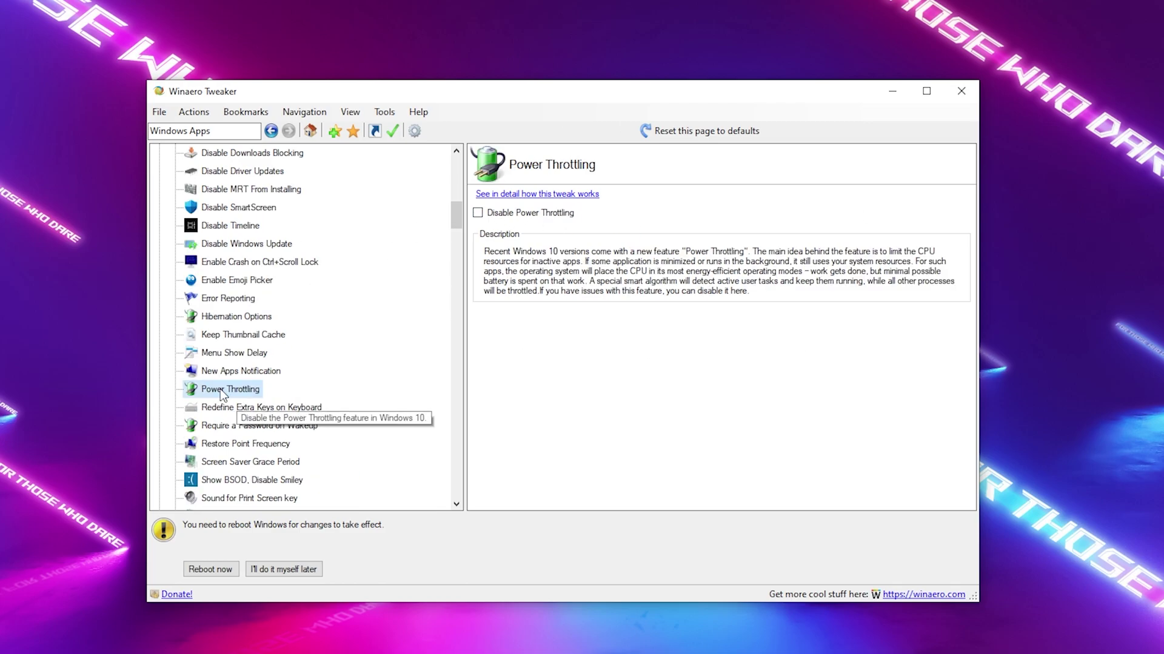
click(489, 214)
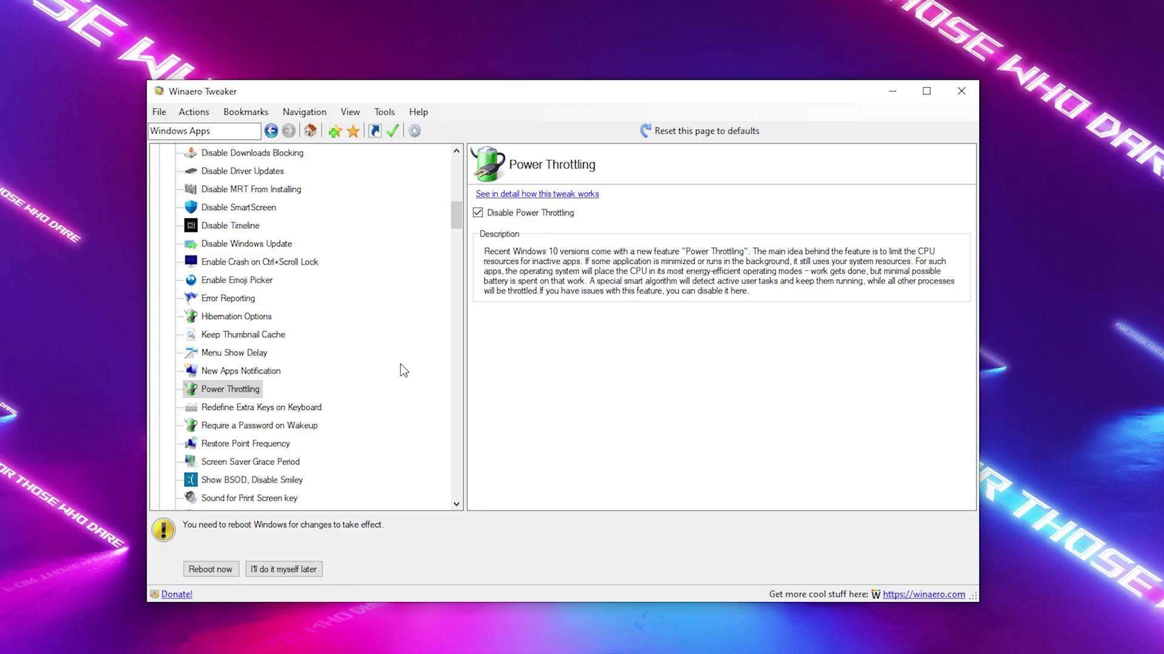
- View the svchost split threshold page, postpone the reboot, and close Winaero Tweaker
scroll(403, 370, down, 2)
click(243, 297)
scroll(260, 355, down, 3)
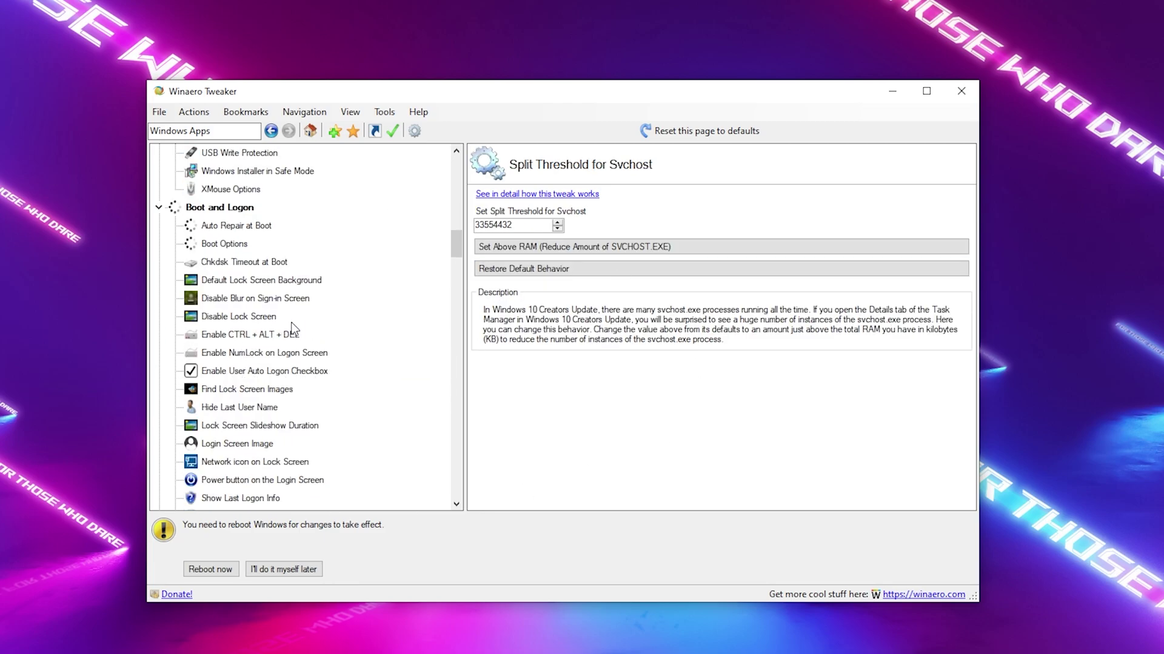
scroll(288, 326, down, 2)
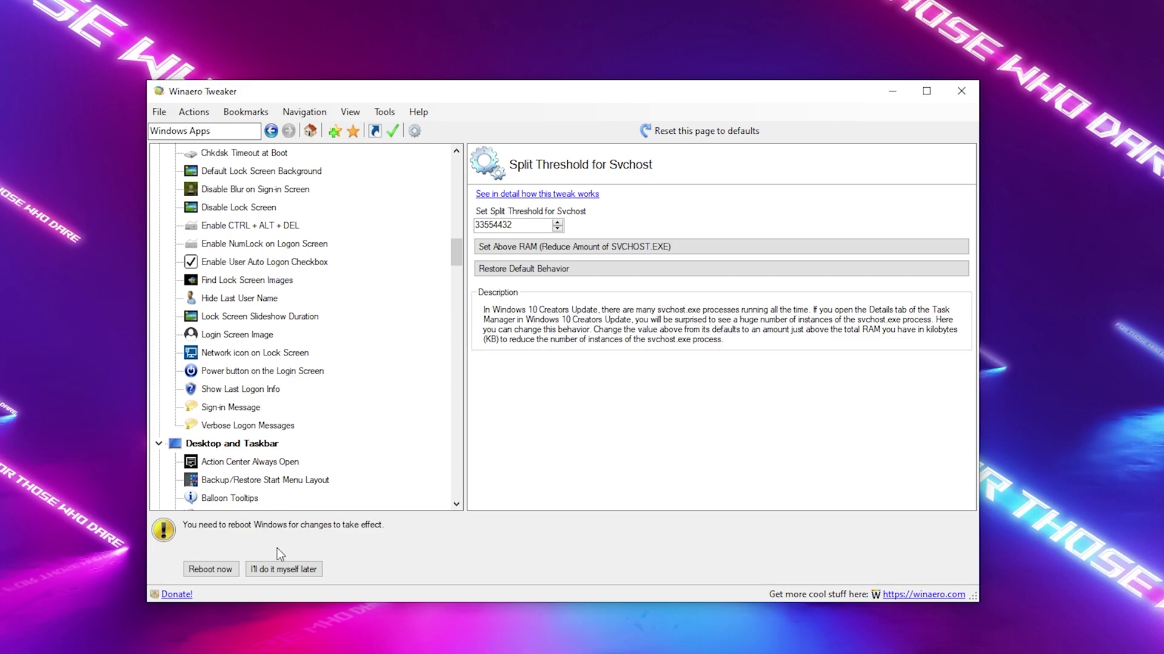
click(282, 570)
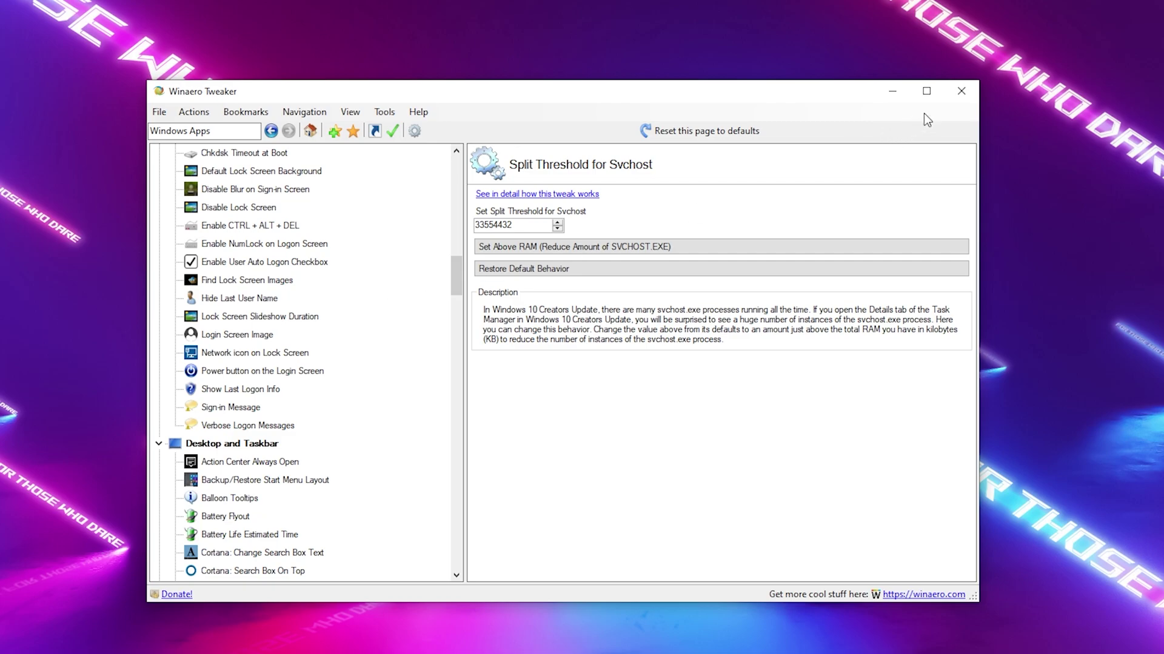
click(956, 100)
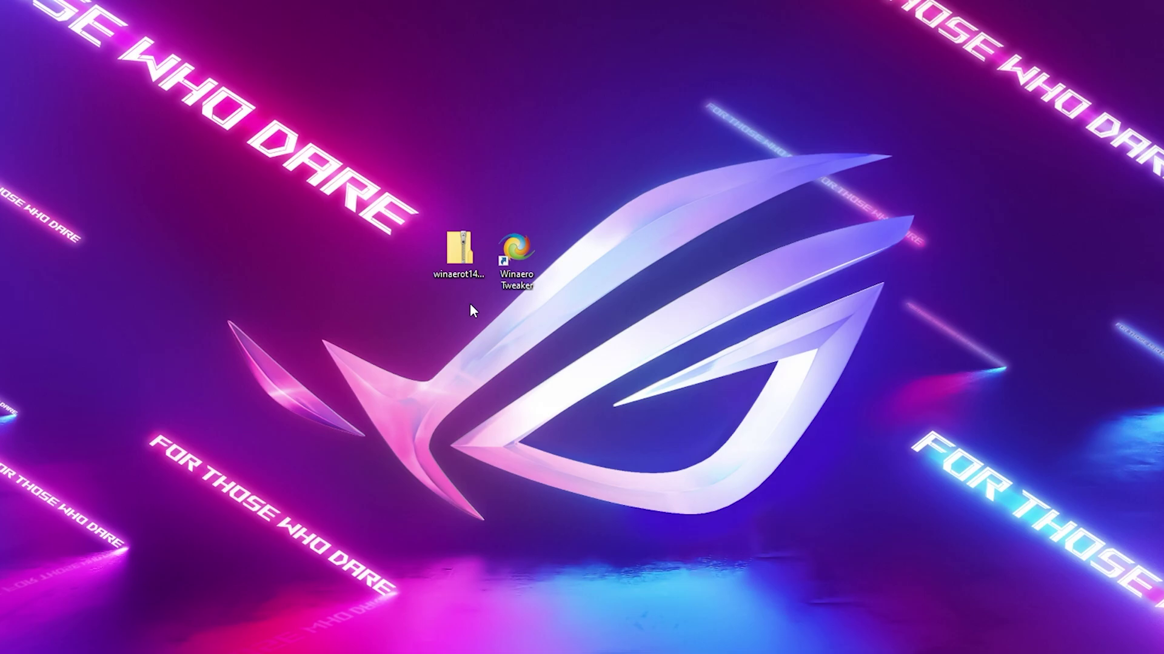
- Box-select the Winaero zip and the Winaero Tweaker shortcut on the desktop
drag(391, 161, 802, 459)
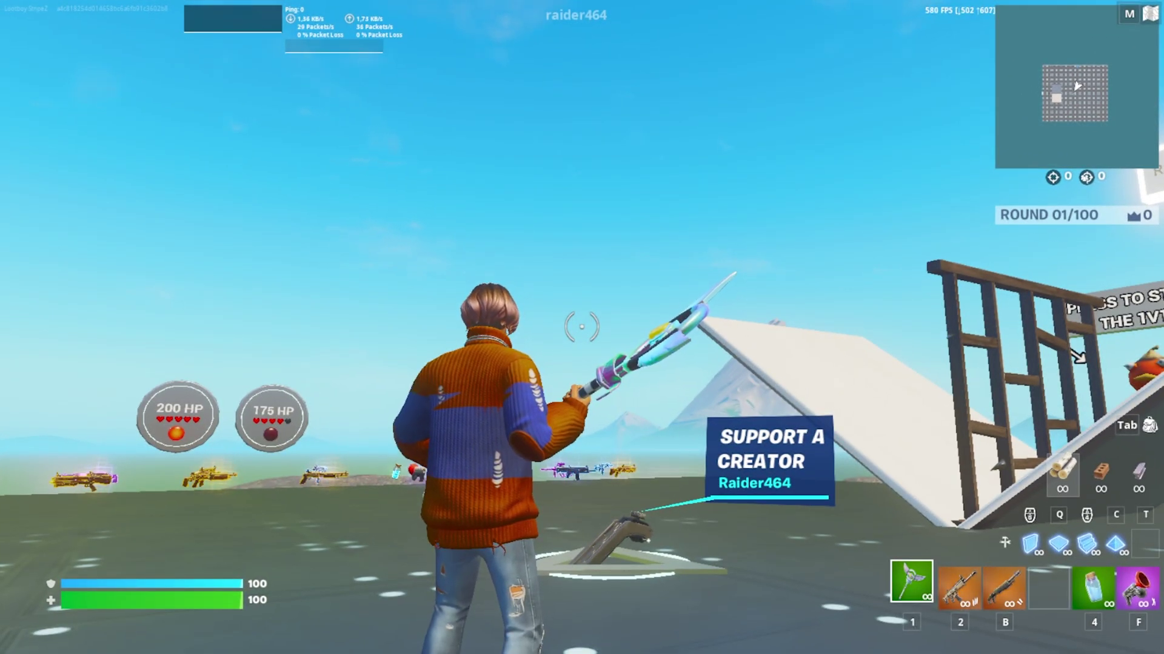
- Cycle through the shotgun and other weapons, ending with the pickaxe equipped
key(b)
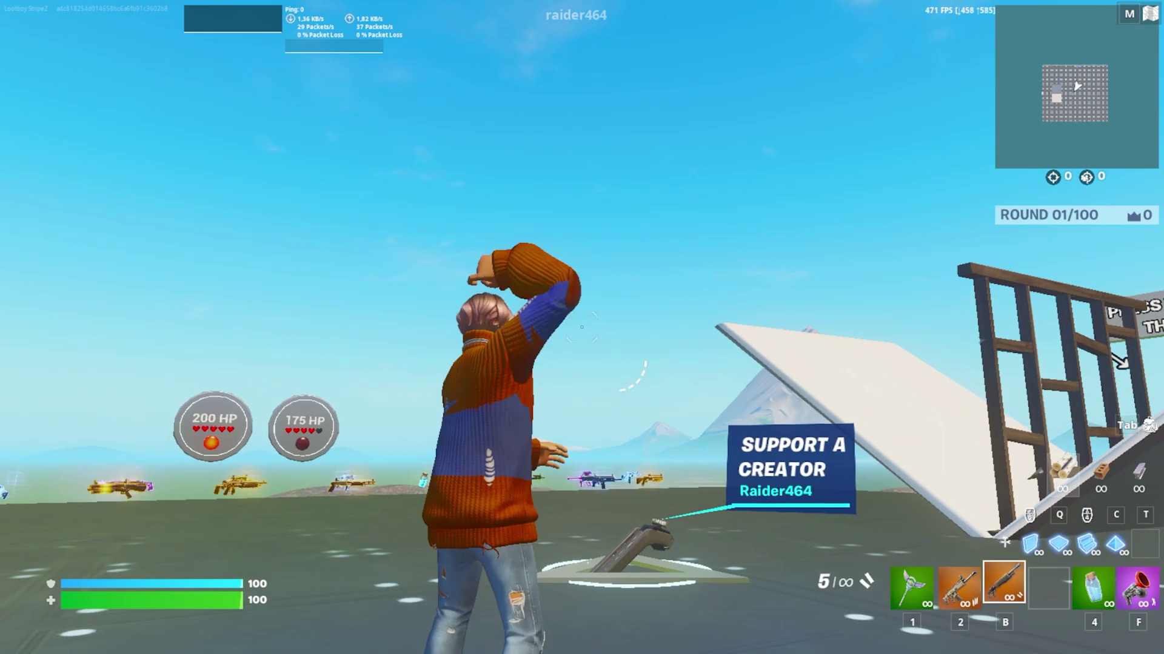
key(2)
key(1)
key(b)
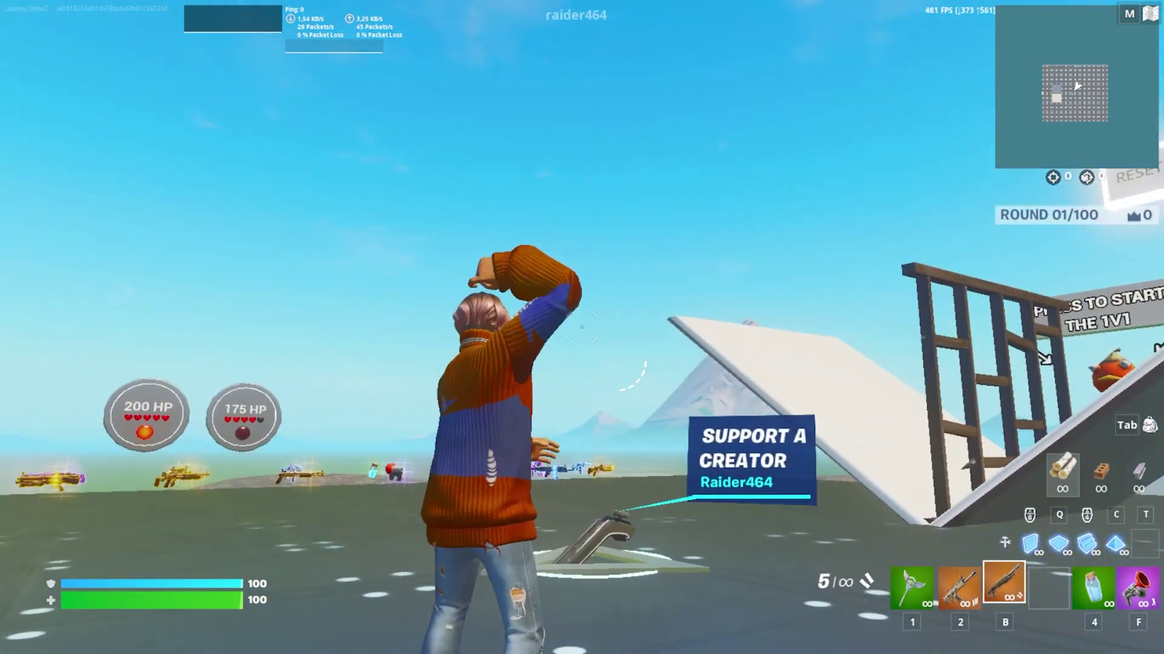
key(1)
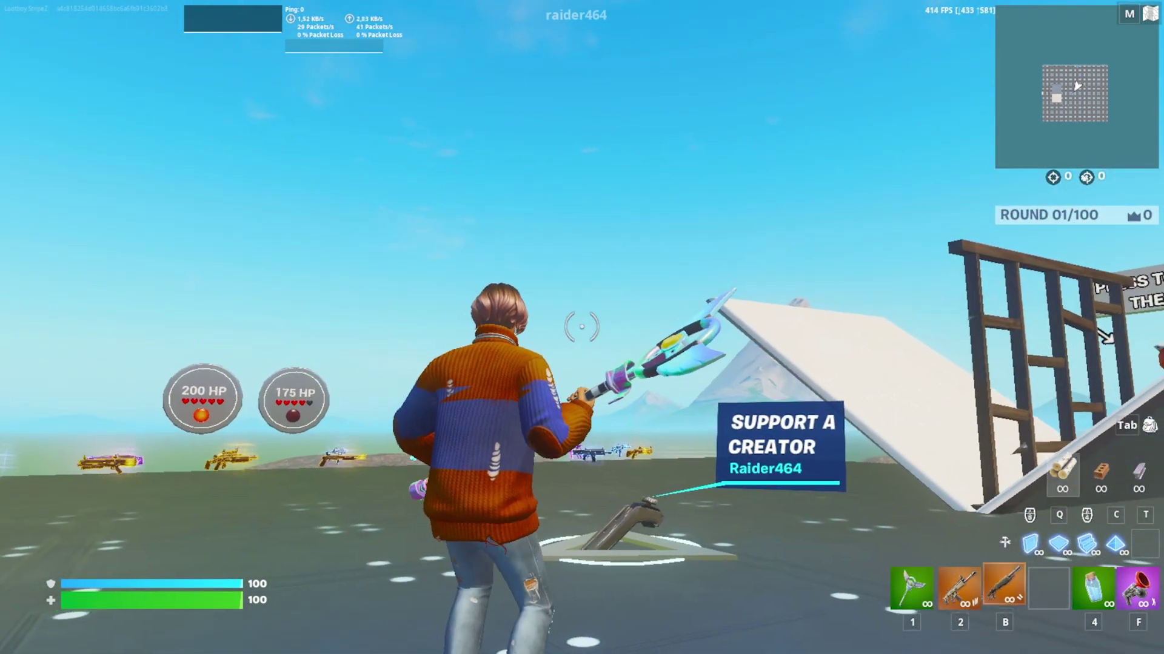
key(1)
- Run up the white ramp, build wooden pieces out over the water, and start editing one
key(w)
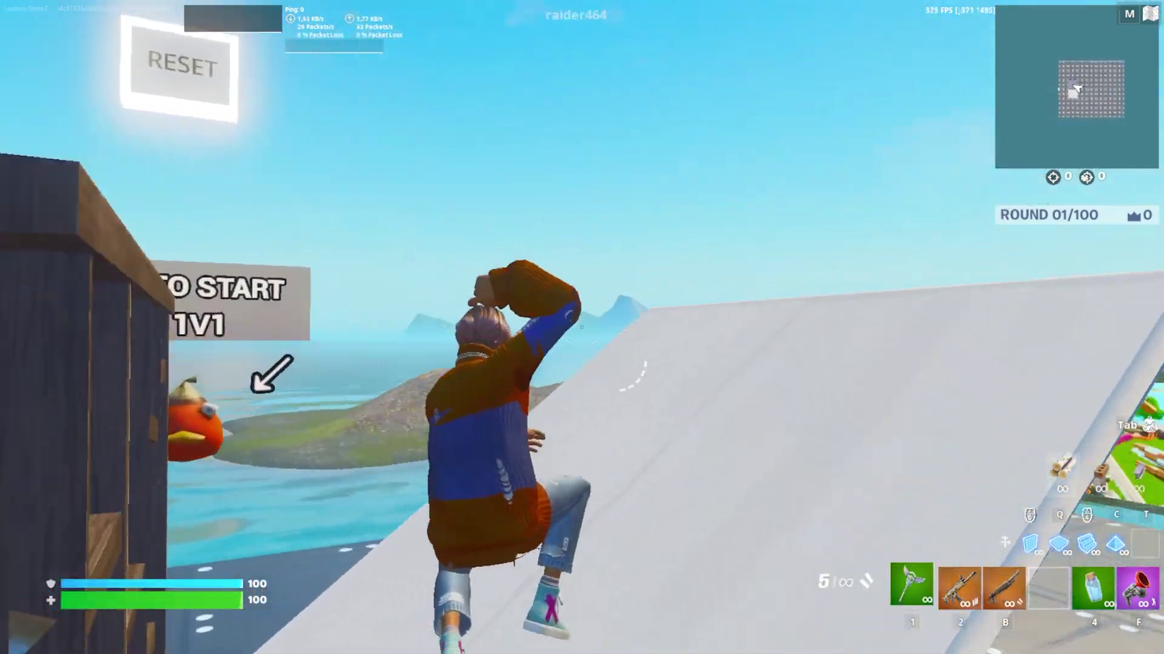
key(q)
key(w)
key(b)
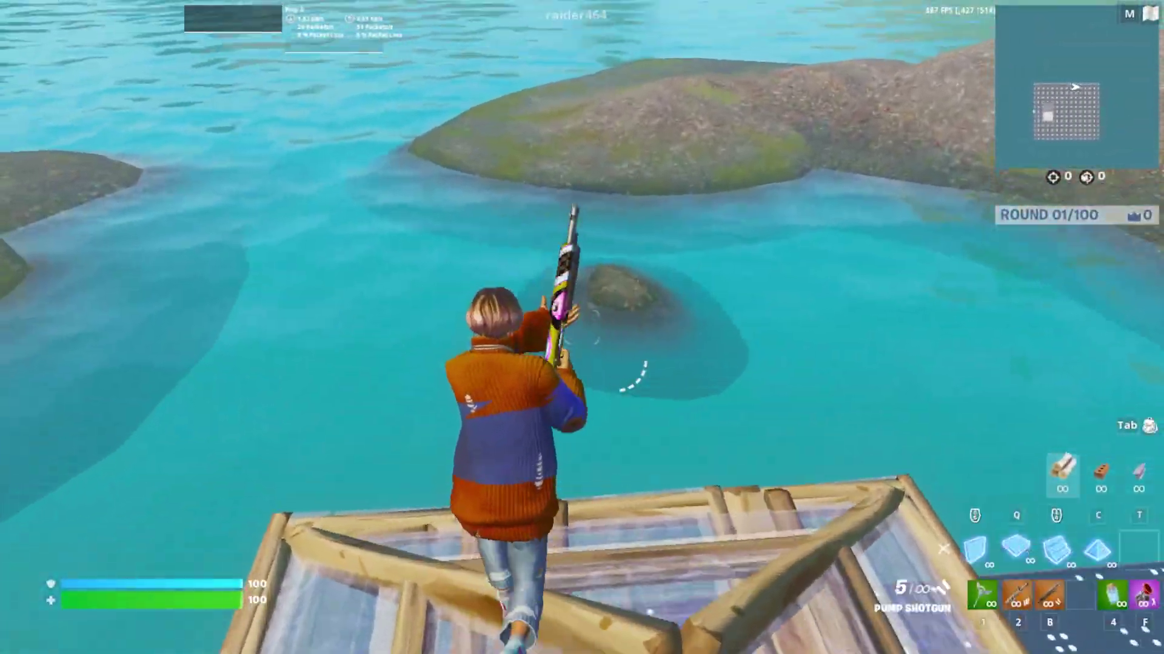
key(q)
key(e)
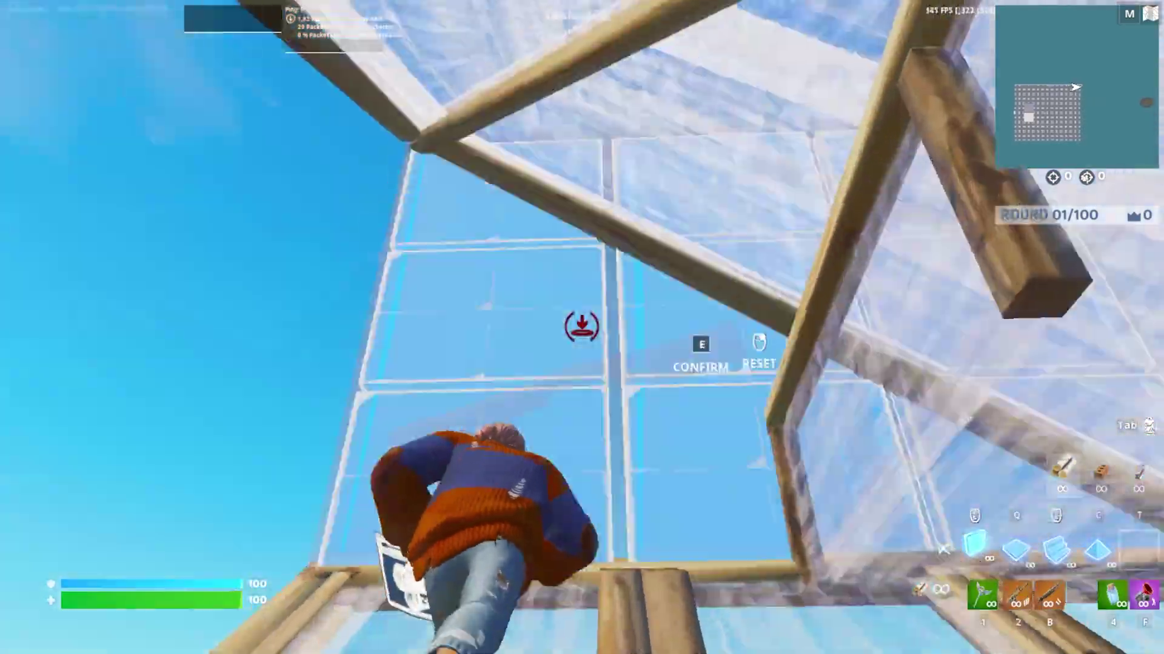